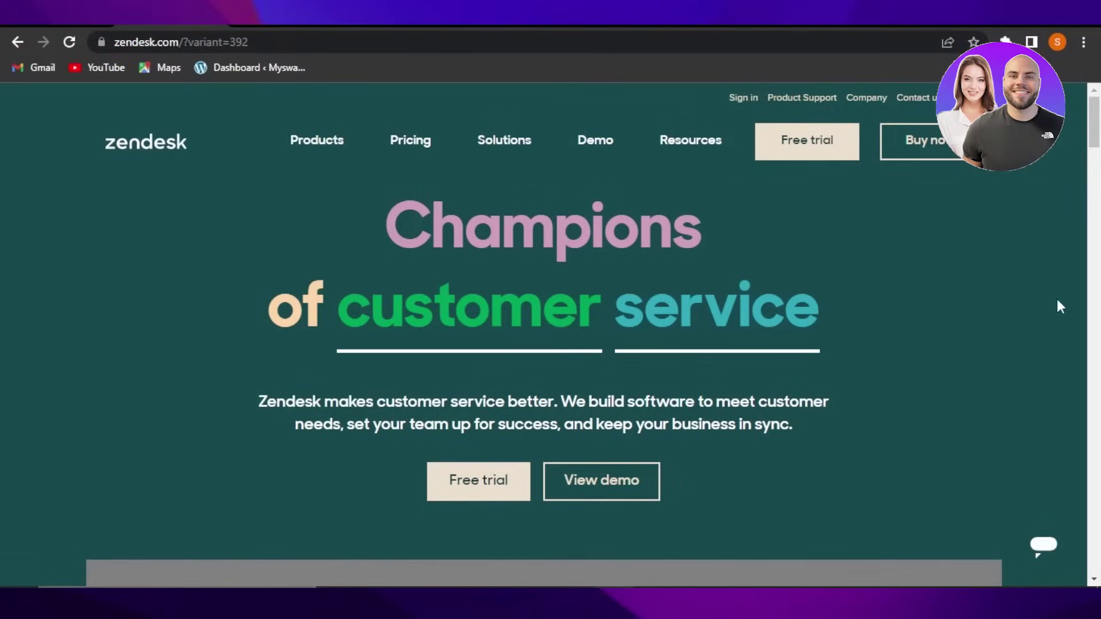
# - Scroll down and back up the Zendesk homepage to look over the product
pyautogui.moveTo(1096, 140)
pyautogui.mouseDown()
pyautogui.moveTo(1097, 488)
pyautogui.moveTo(1097, 135)
pyautogui.mouseUp()
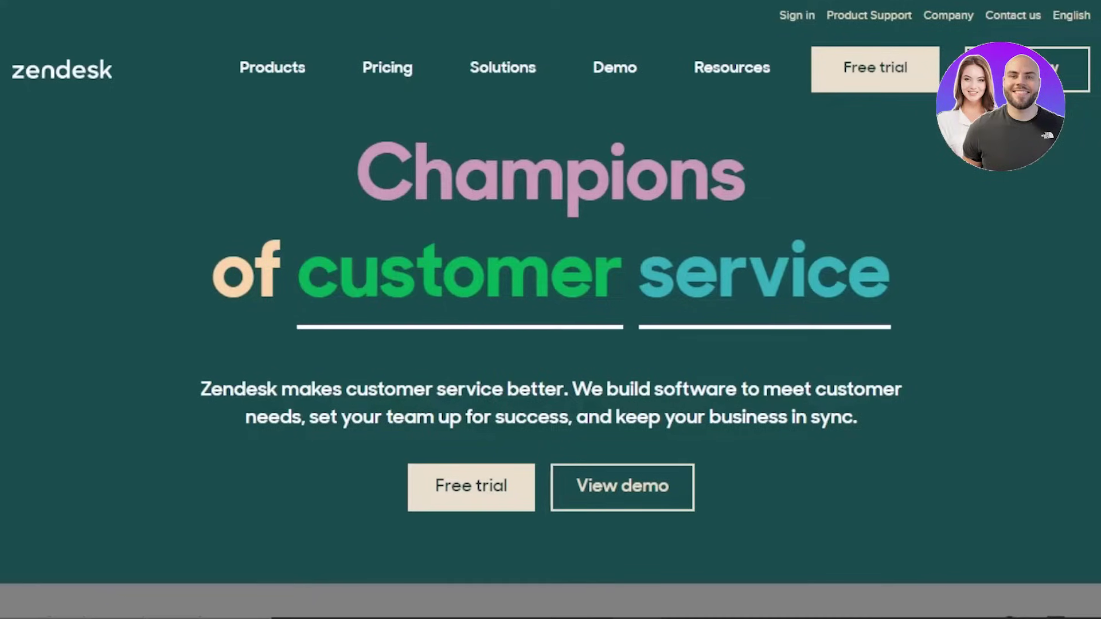
pyautogui.scroll(-15, 551, 310)
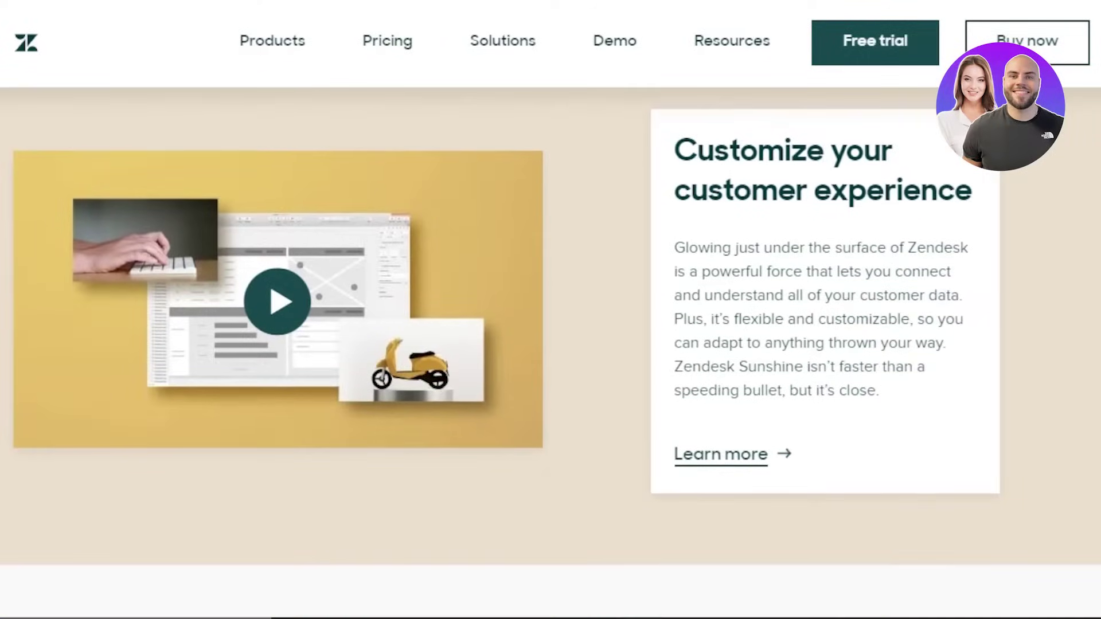
pyautogui.scroll(-12, 551, 309)
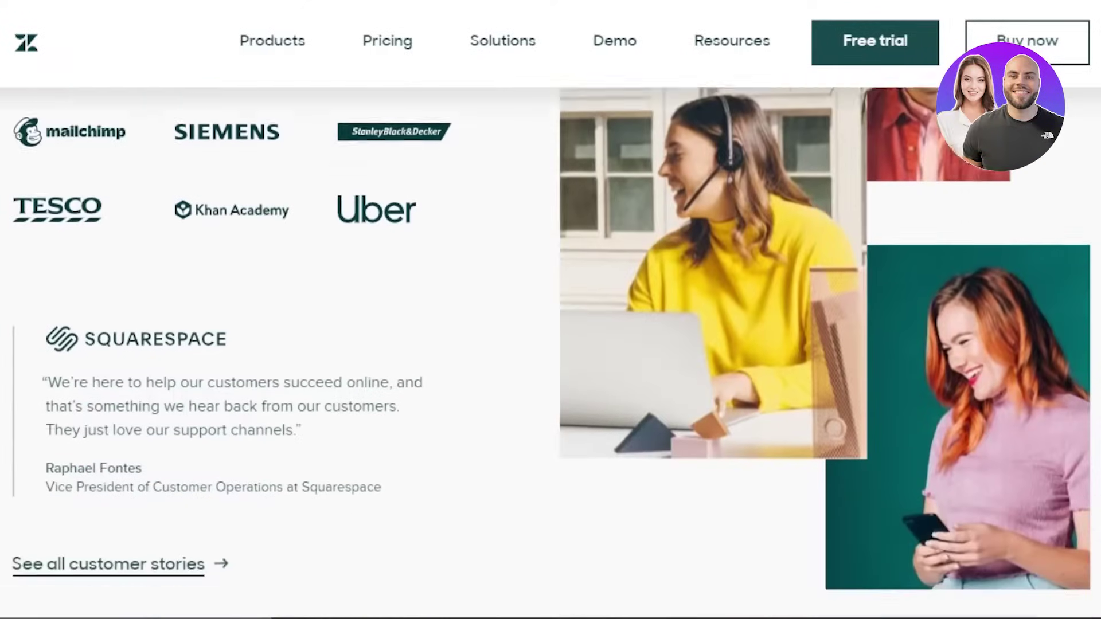
pyautogui.scroll(20, 844, 166)
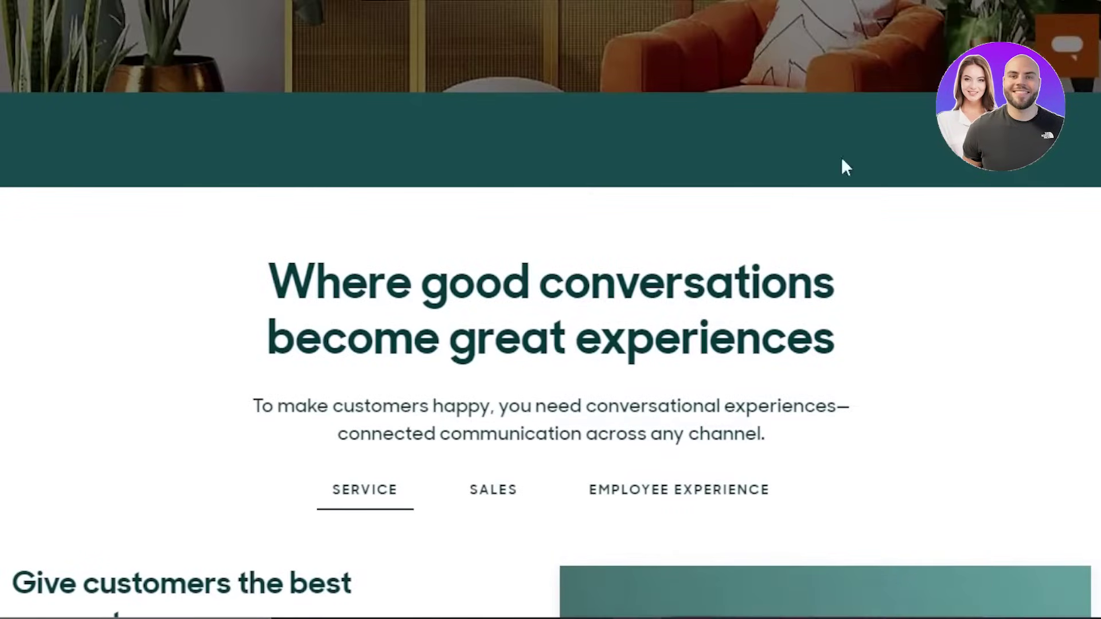
pyautogui.scroll(8, 551, 310)
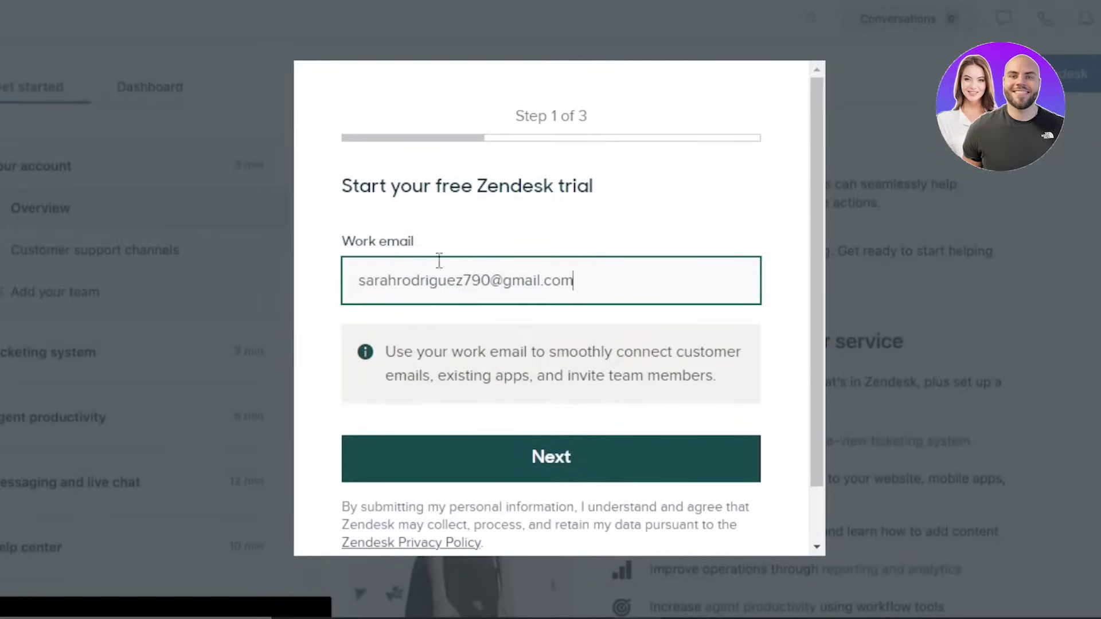
# - Complete signup steps 2 and 3 of the free trial with company name Video
pyautogui.click(585, 446)
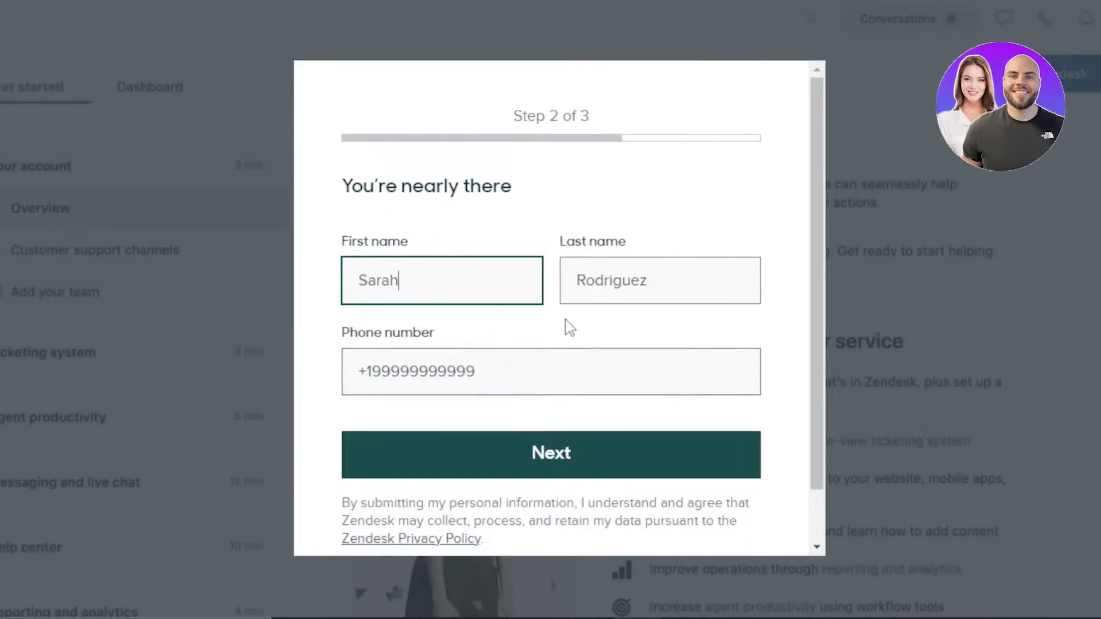
pyautogui.click(588, 453)
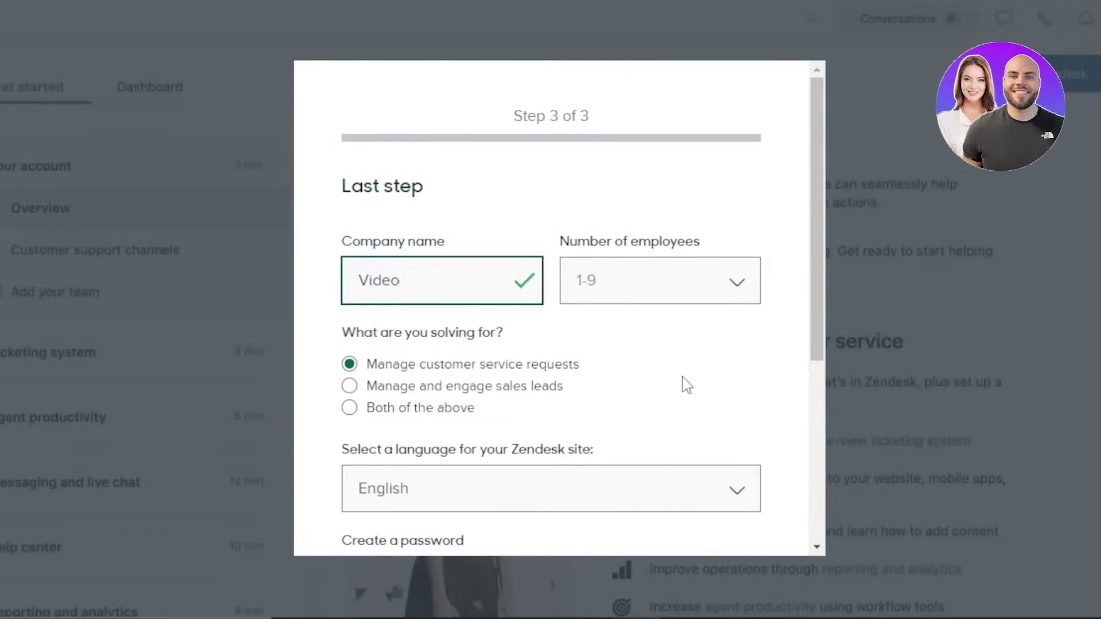
pyautogui.write('Video')
pyautogui.moveTo(818, 218); pyautogui.dragTo(821, 355)
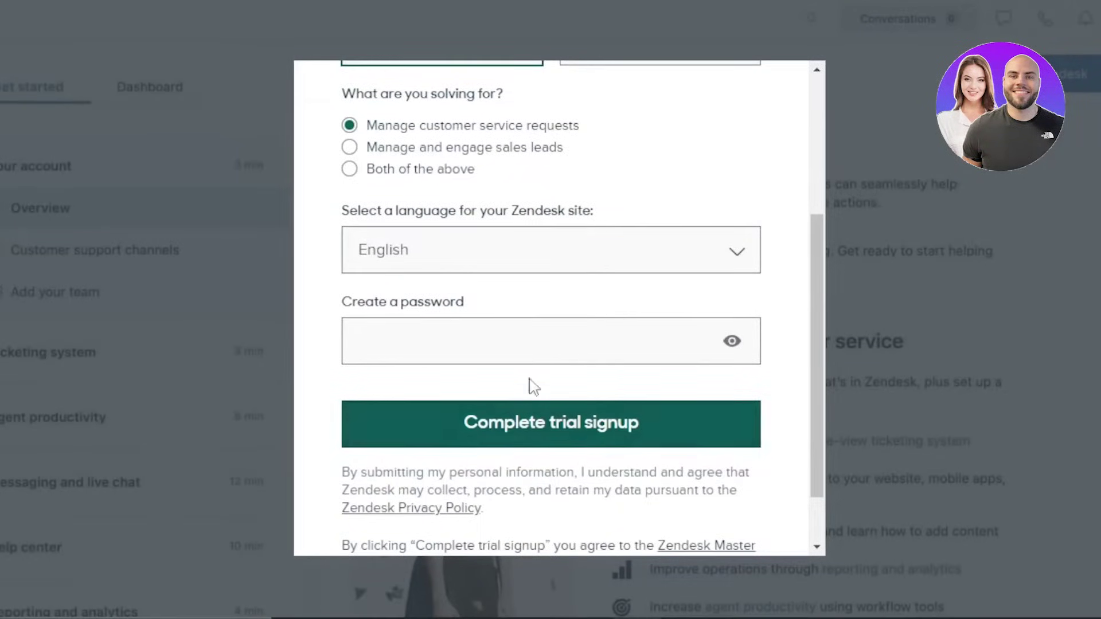
pyautogui.moveTo(817, 319); pyautogui.dragTo(742, 80)
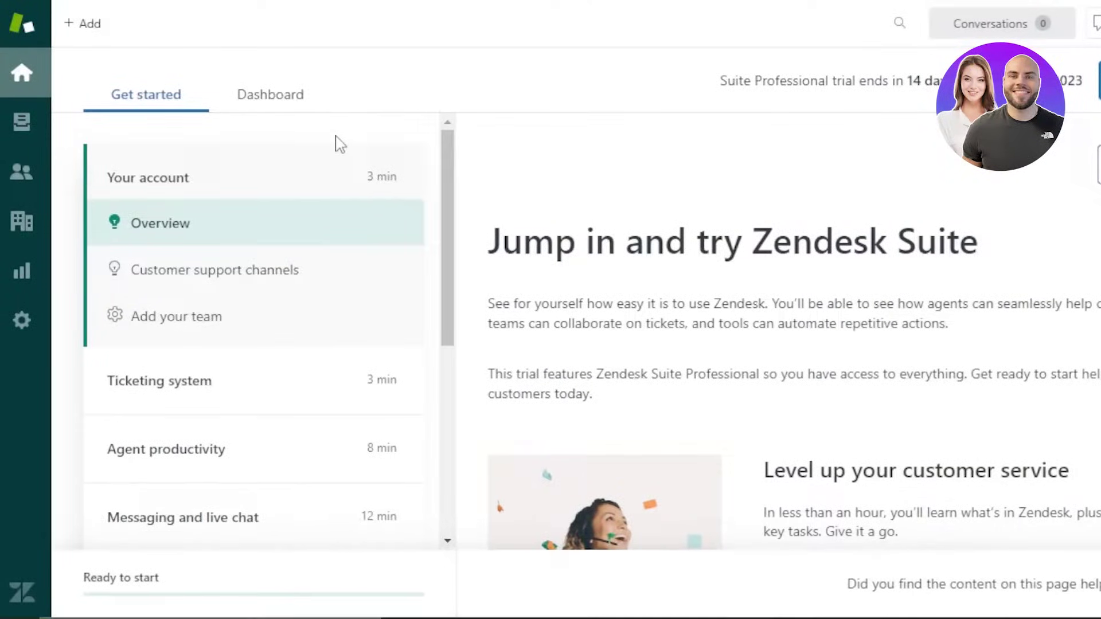
# - Scroll the Get started guide, then switch to the ticket Dashboard tab
pyautogui.moveTo(445, 184); pyautogui.dragTo(445, 214)
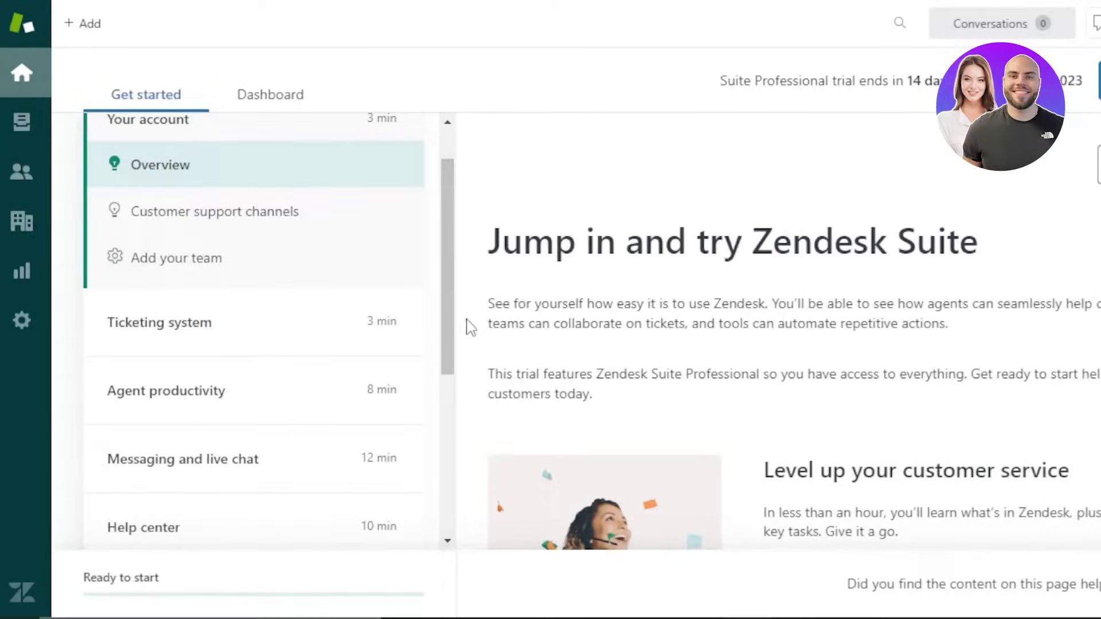
pyautogui.moveTo(455, 298); pyautogui.dragTo(438, 196)
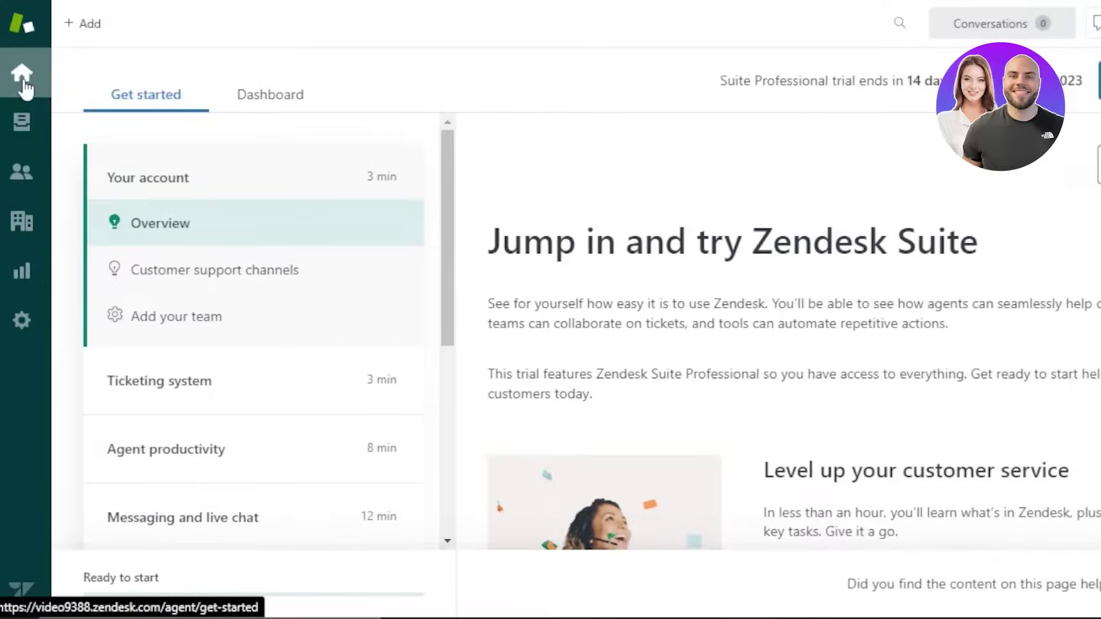
pyautogui.click(278, 108)
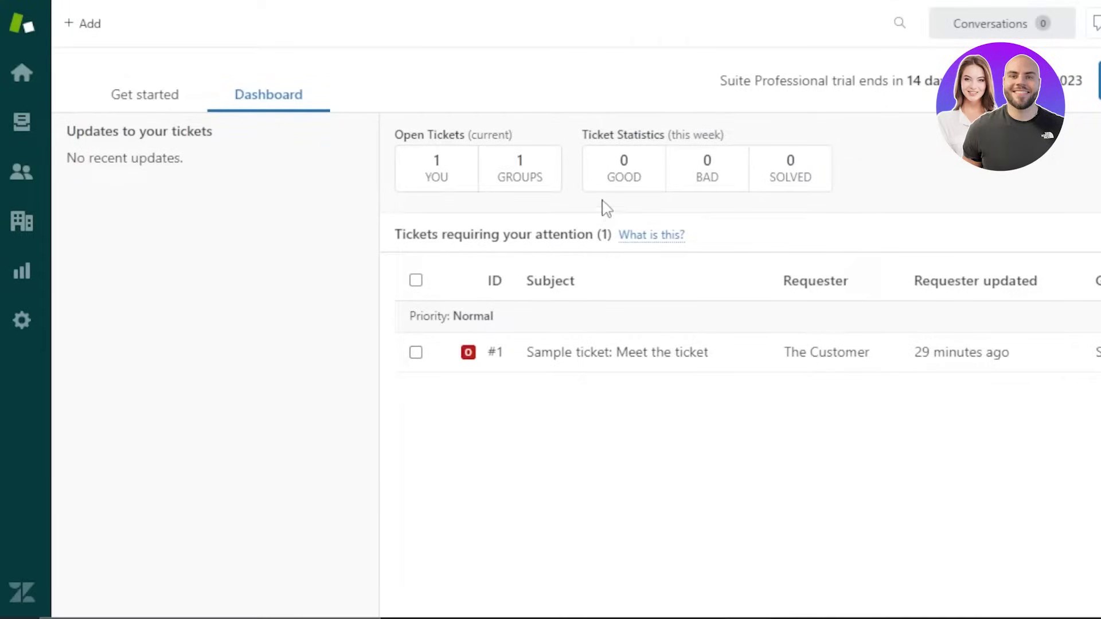
# - Check the unsolved tickets views, then go to the Customers list
pyautogui.click(89, 26)
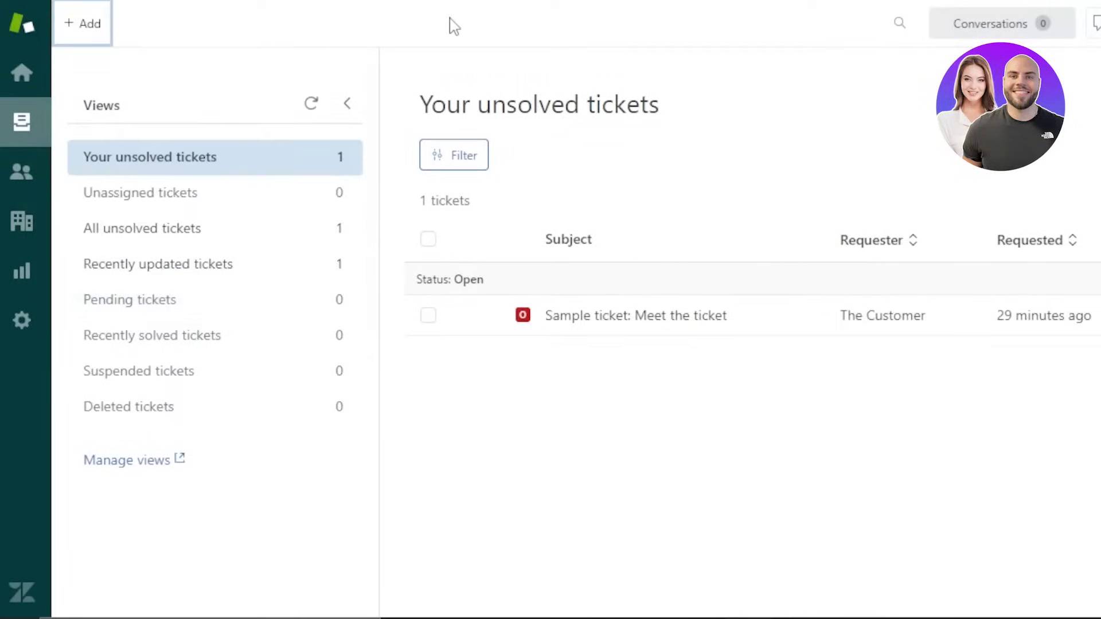
pyautogui.click(19, 177)
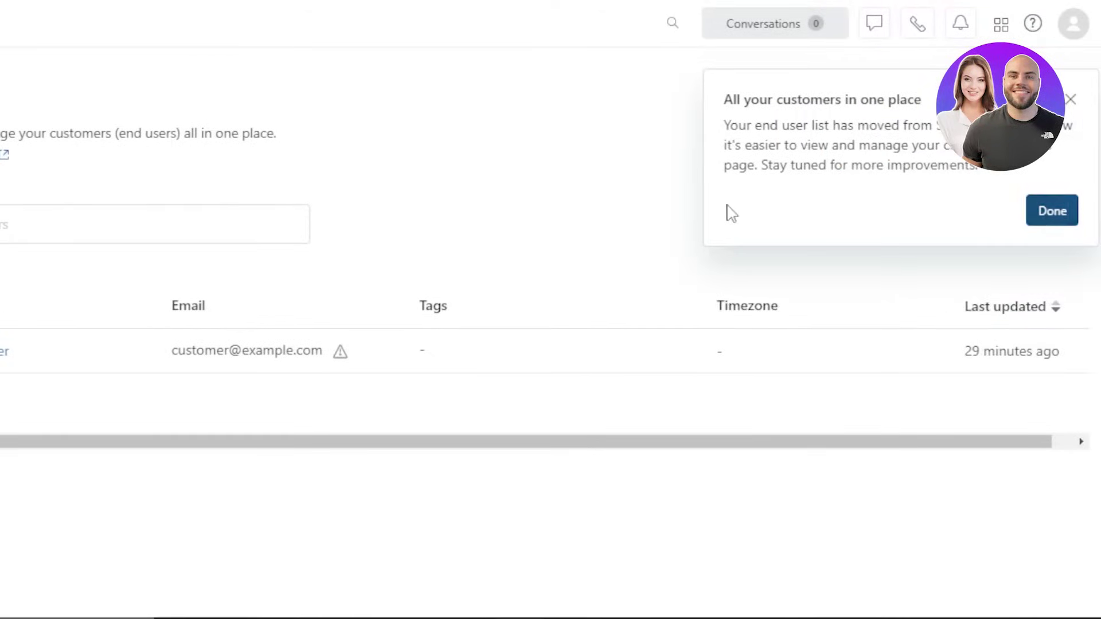
# - Dismiss the notice and add a new customer with their name and e-mail address
pyautogui.click(1052, 210)
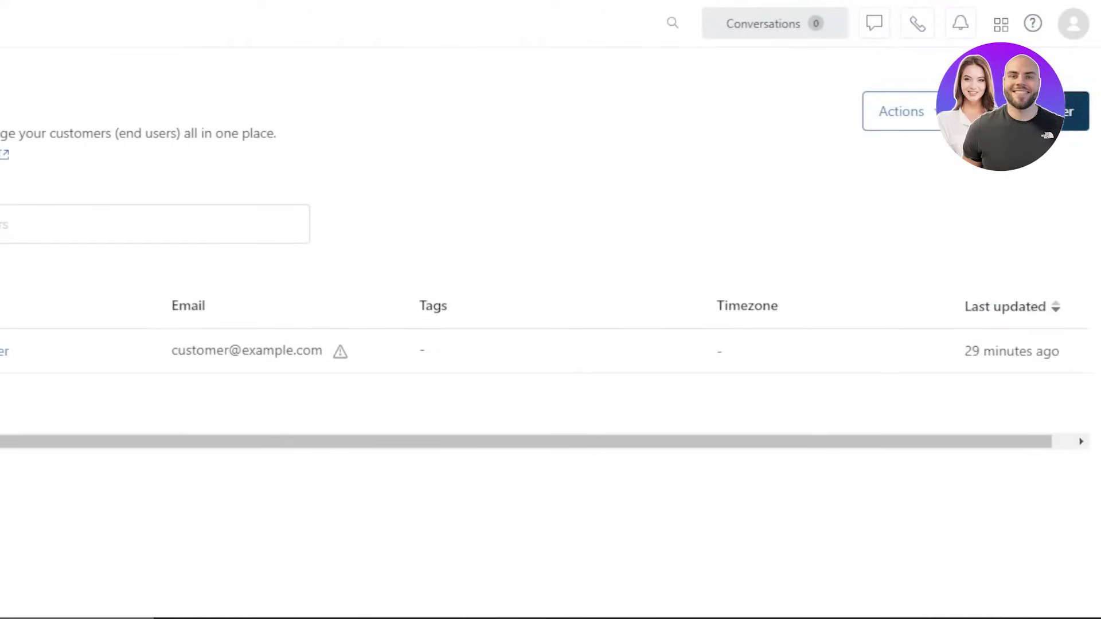
pyautogui.click(1072, 115)
pyautogui.click(381, 275)
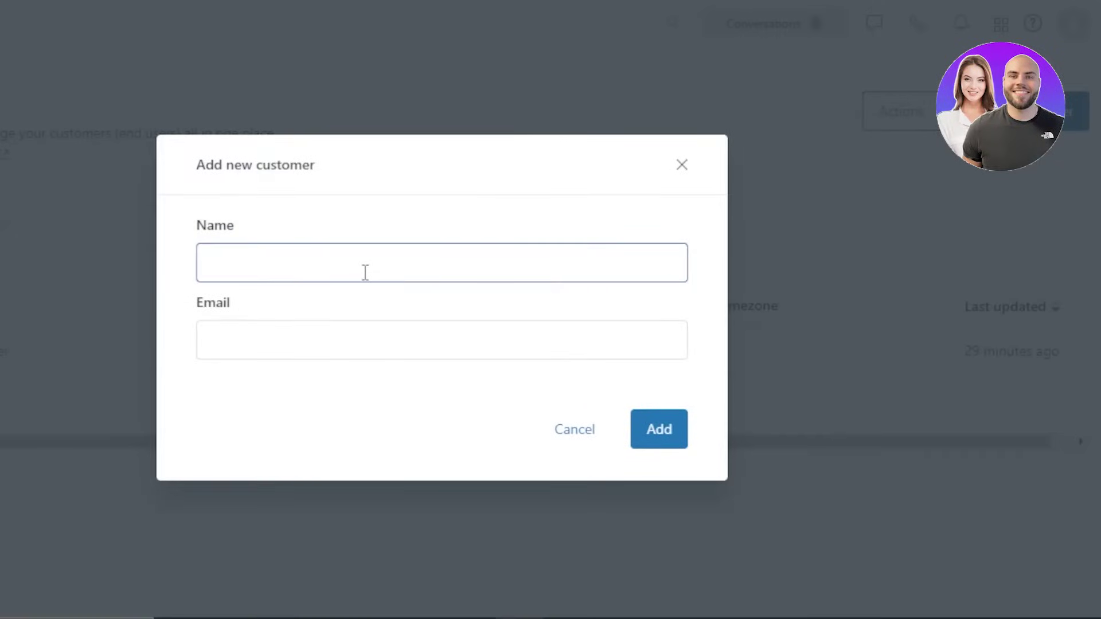
pyautogui.click(337, 346)
pyautogui.click(654, 429)
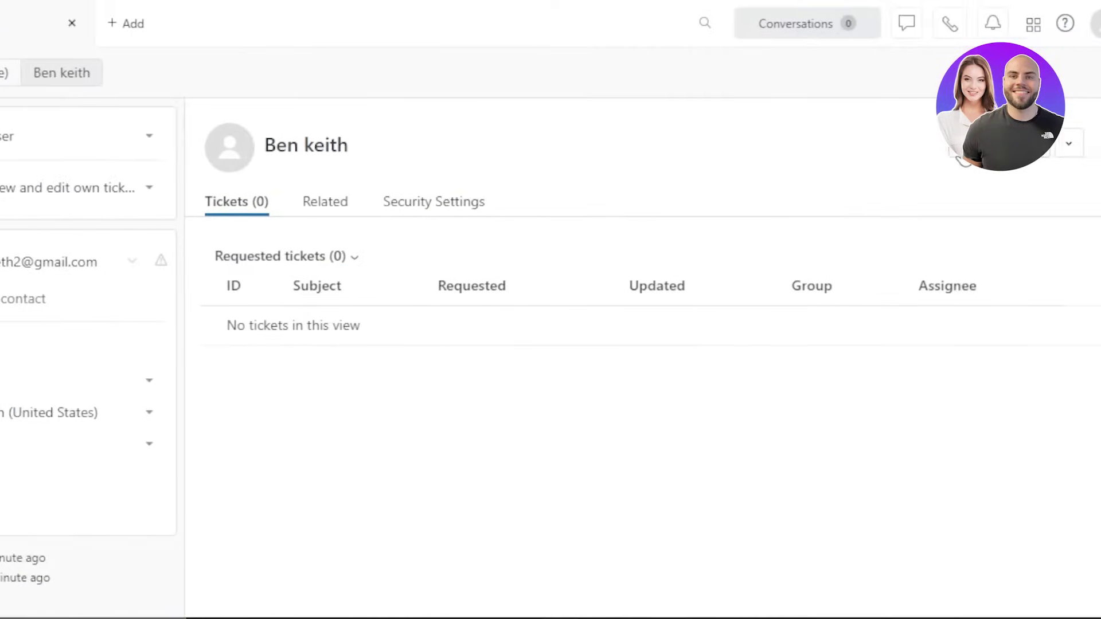
# - Start a new ticket from the new customer's profile
pyautogui.click(963, 153)
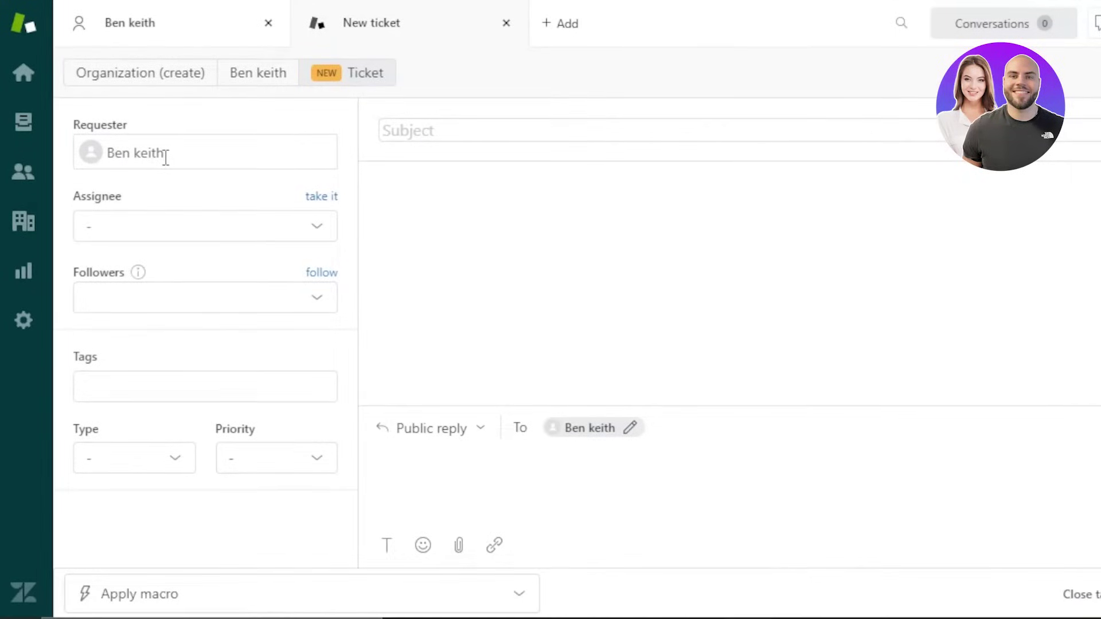
# - Assign the ticket to the Support group's agent and look at the followers and tags fields
pyautogui.click(235, 238)
pyautogui.click(204, 300)
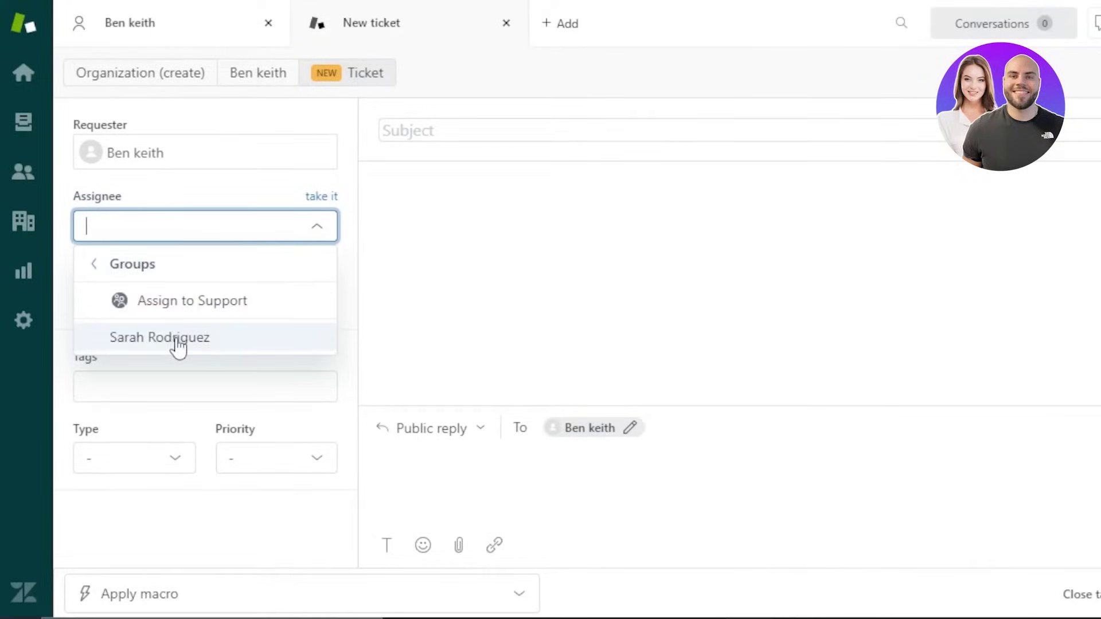
pyautogui.click(178, 343)
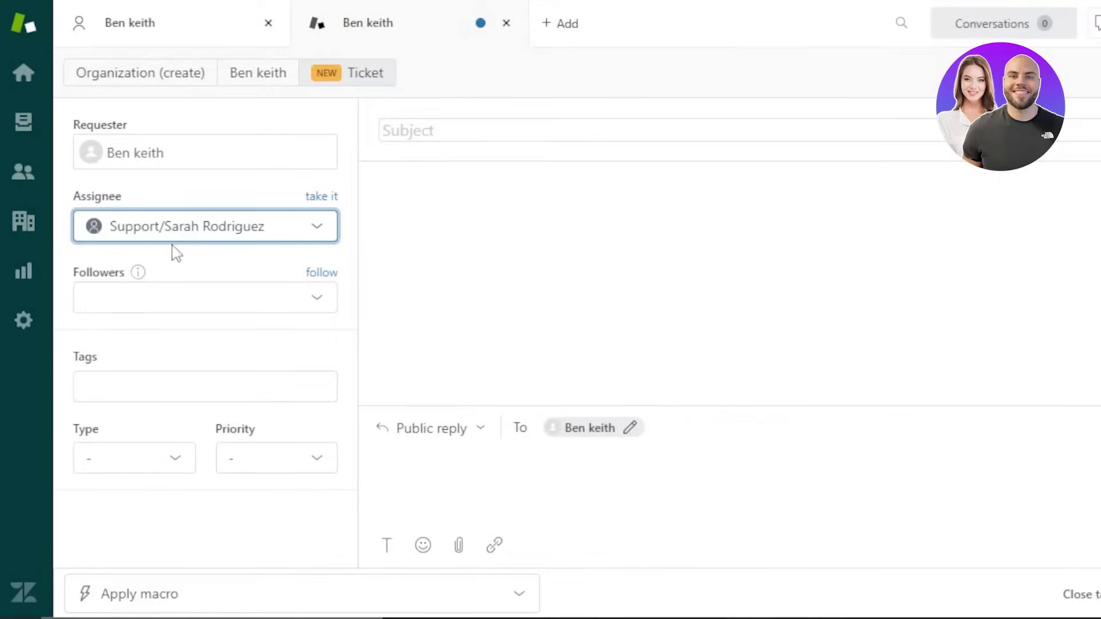
pyautogui.click(172, 300)
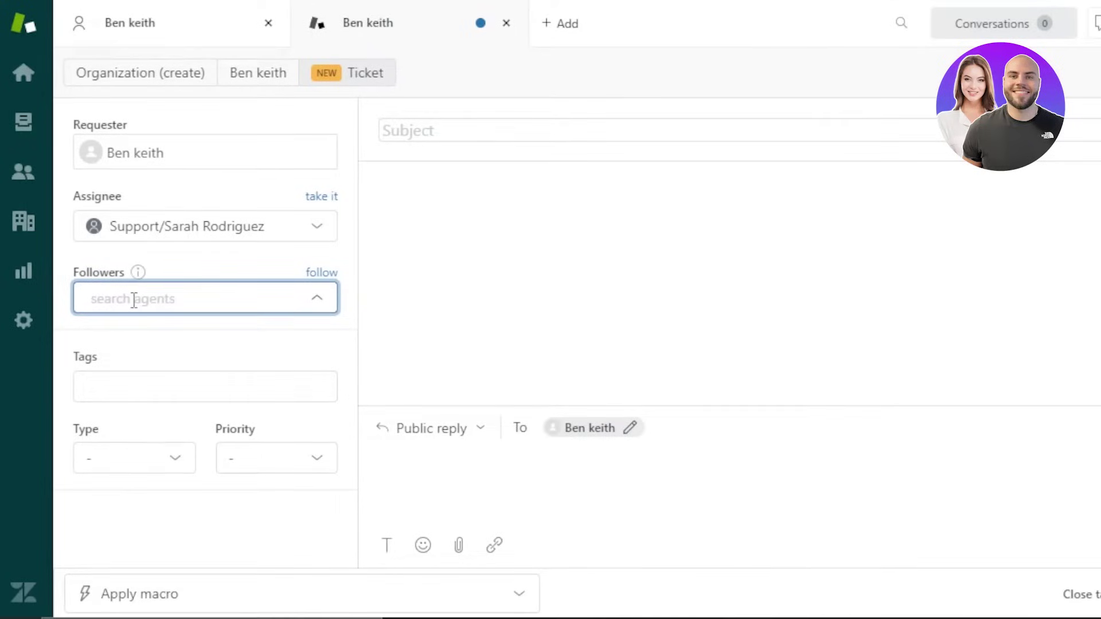
pyautogui.click(145, 384)
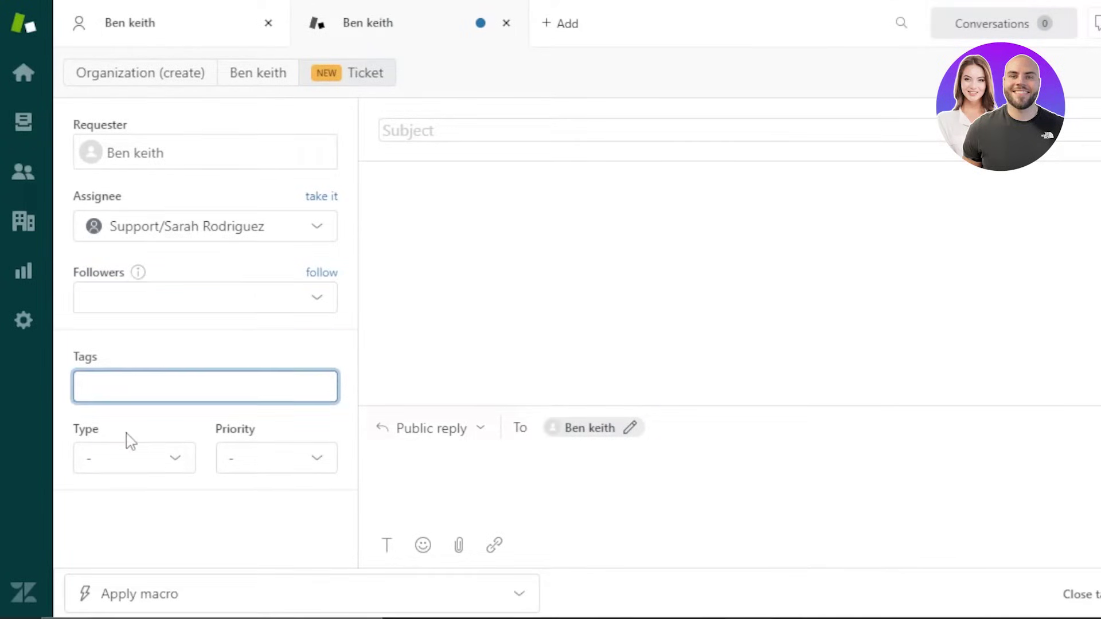
# - Set the ticket type to Problem and the priority to High
pyautogui.click(153, 453)
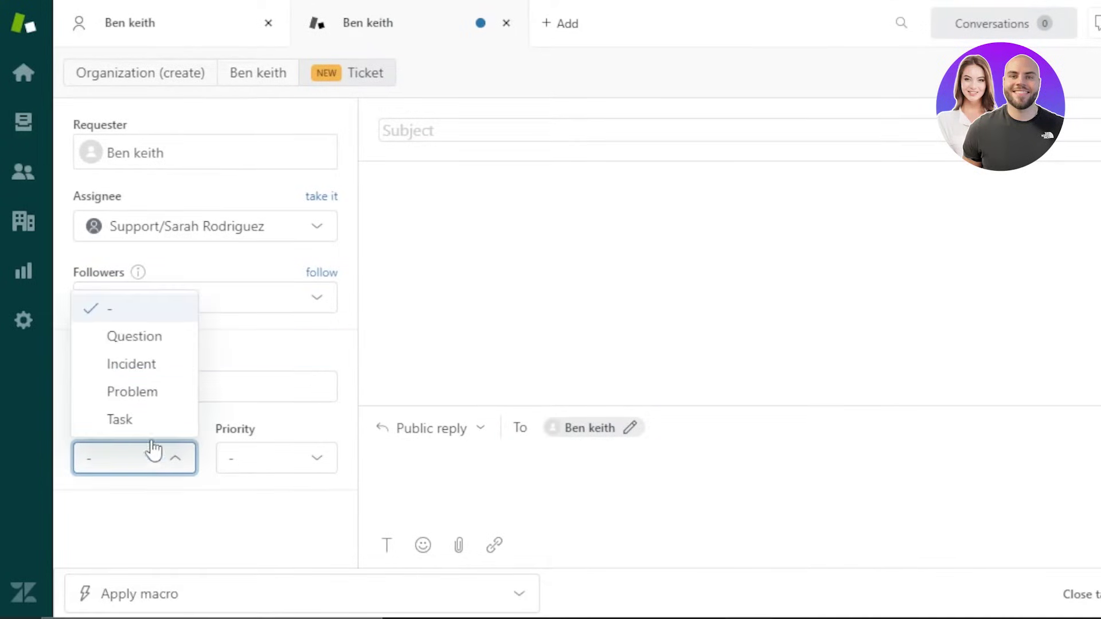
pyautogui.click(147, 393)
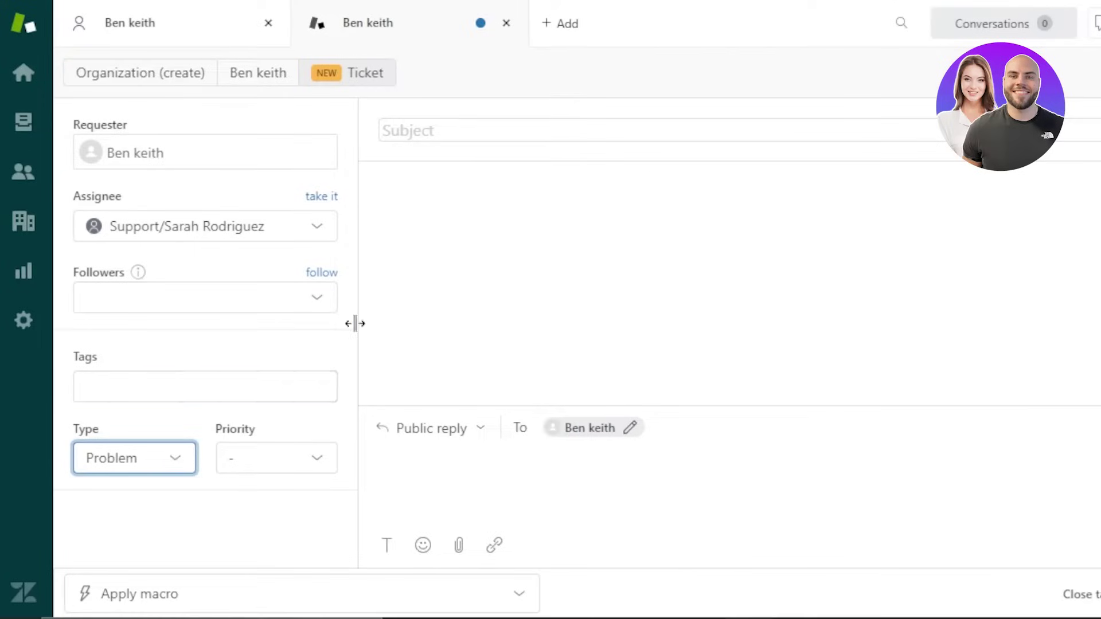
pyautogui.click(313, 457)
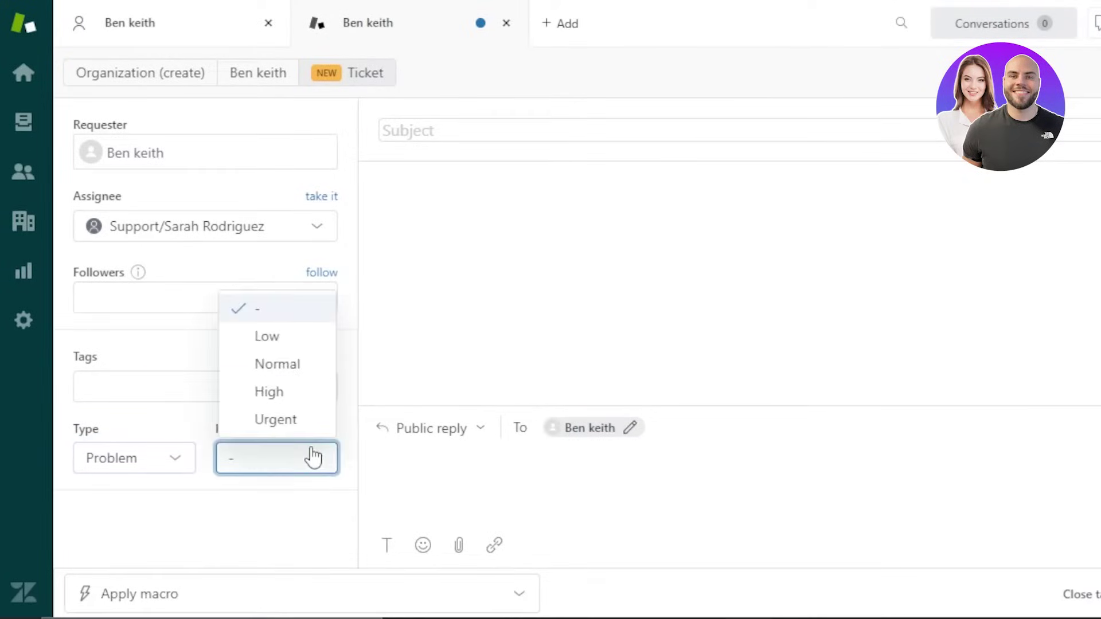
pyautogui.click(263, 392)
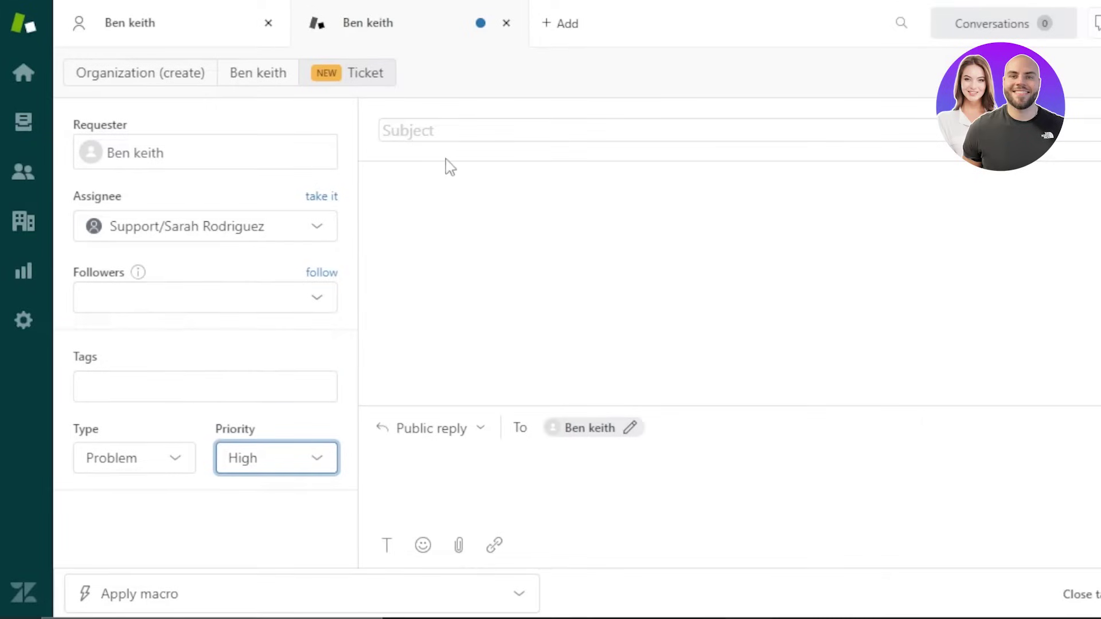
pyautogui.click(449, 124)
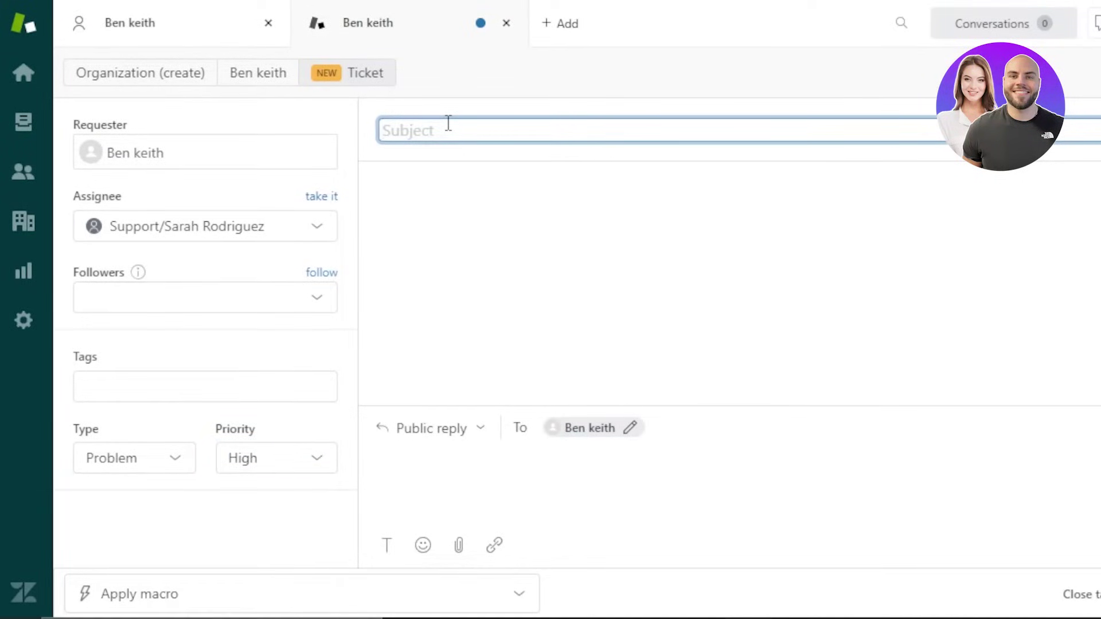
# - Submit ticket 'signing up issue' with a public reply suggesting a reload, new tab, or sharing their email
pyautogui.write('signing up issue')
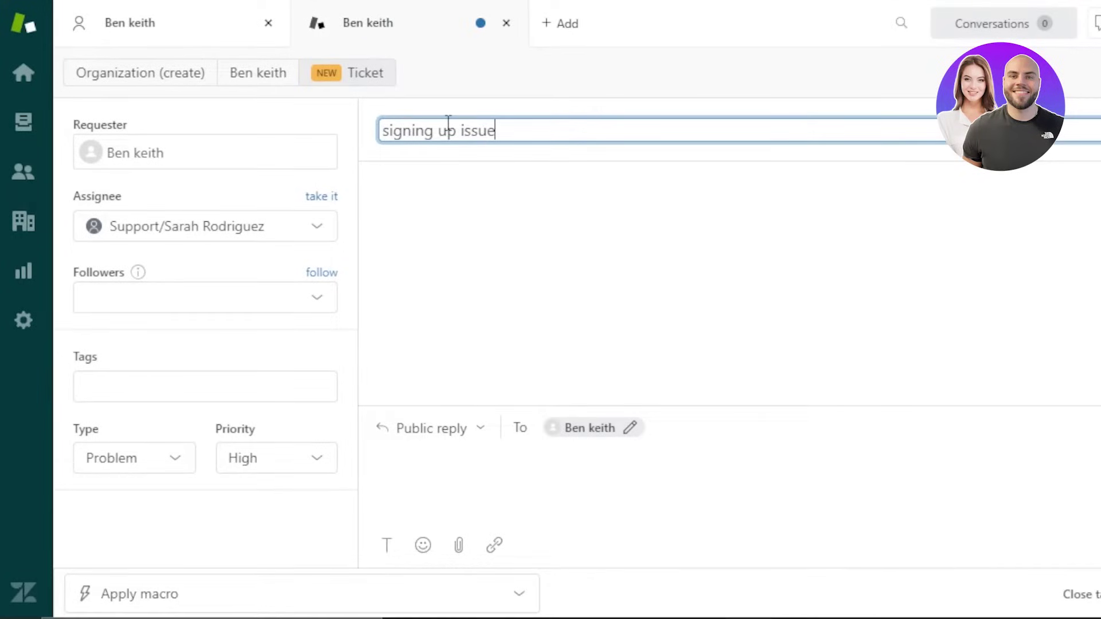
pyautogui.click(432, 463)
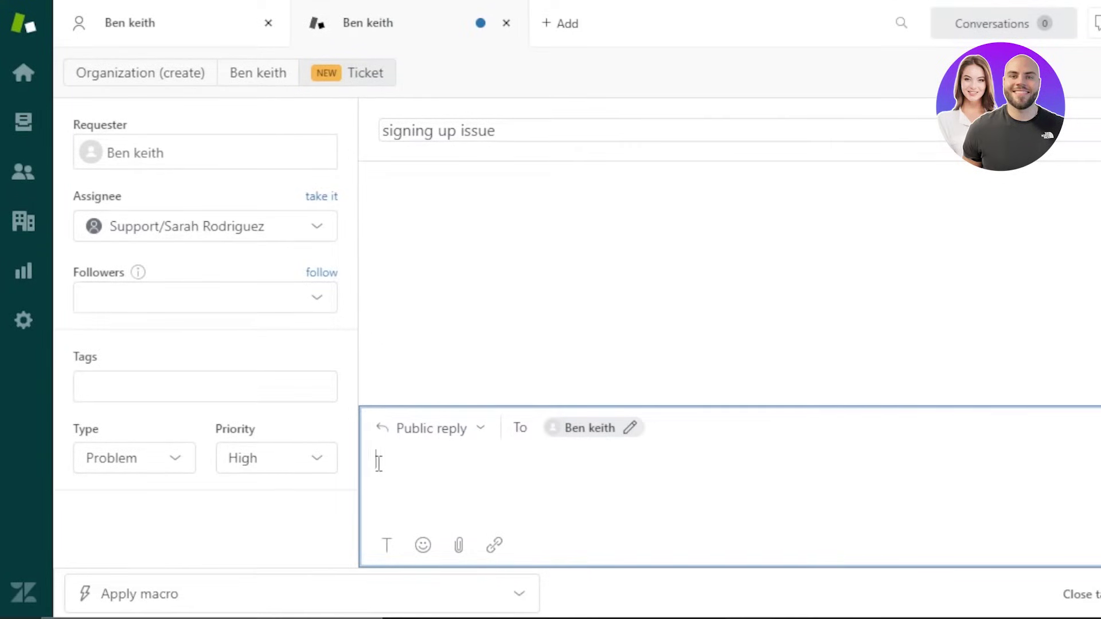
pyautogui.write('you can reload or open a new tab. if doesnt work then please share your email')
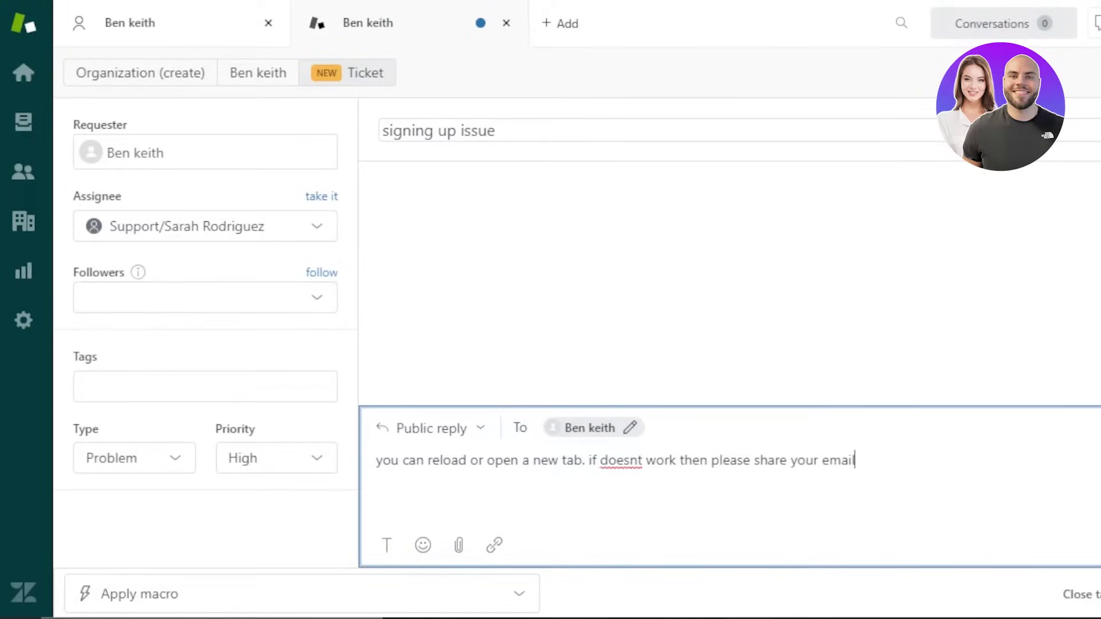
pyautogui.click(1089, 594)
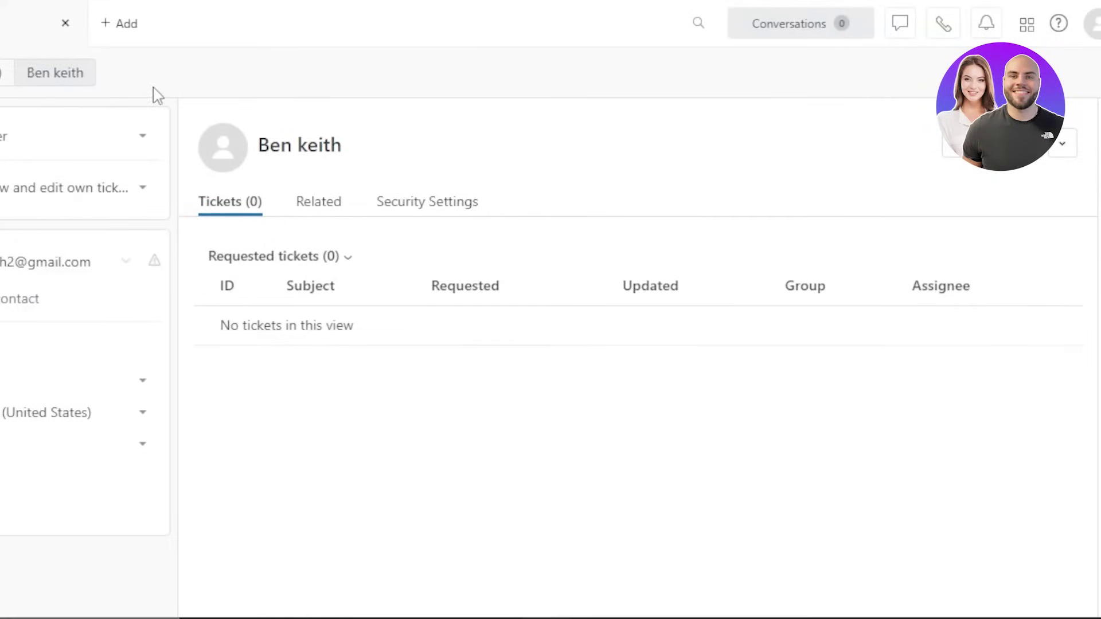
# - Open a blank new ticket, check the customer's profile tab, then return to the Customers list
pyautogui.click(120, 26)
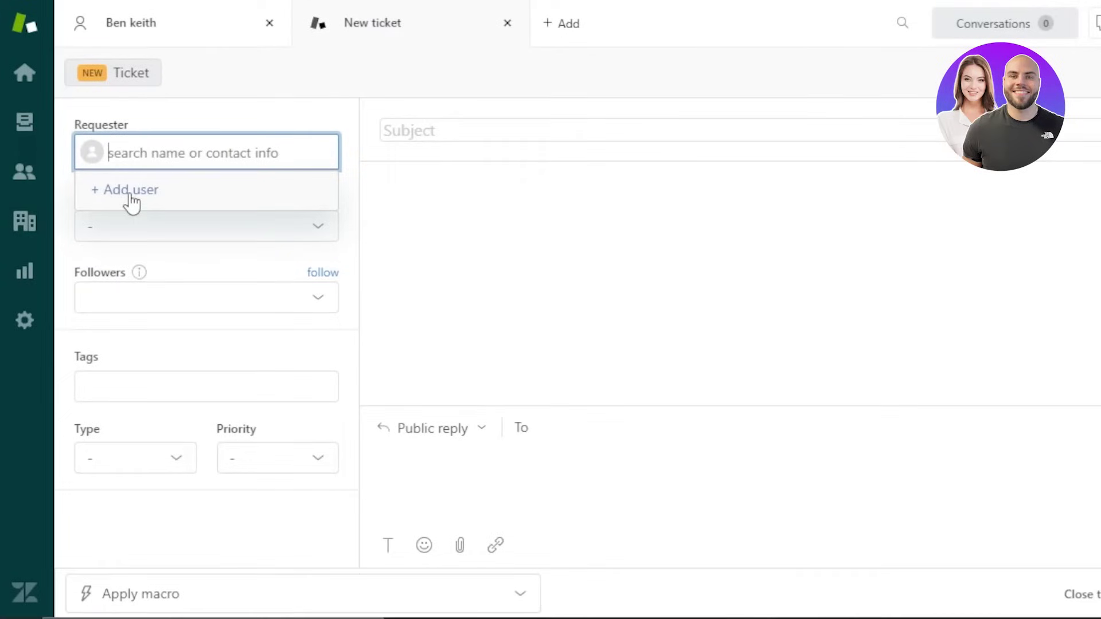
pyautogui.click(135, 26)
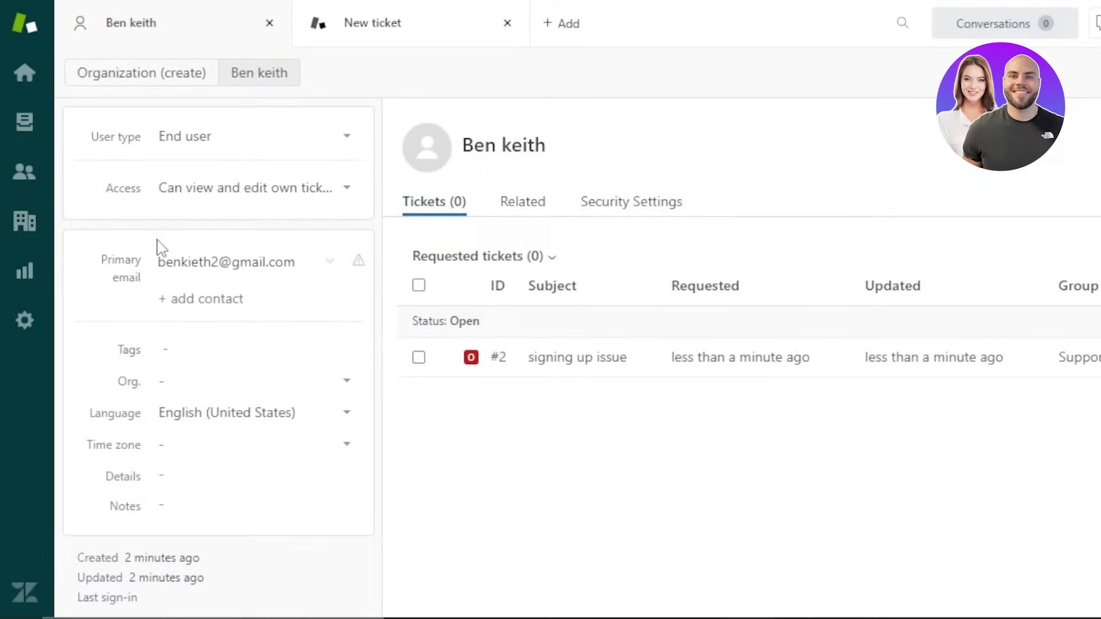
pyautogui.click(414, 32)
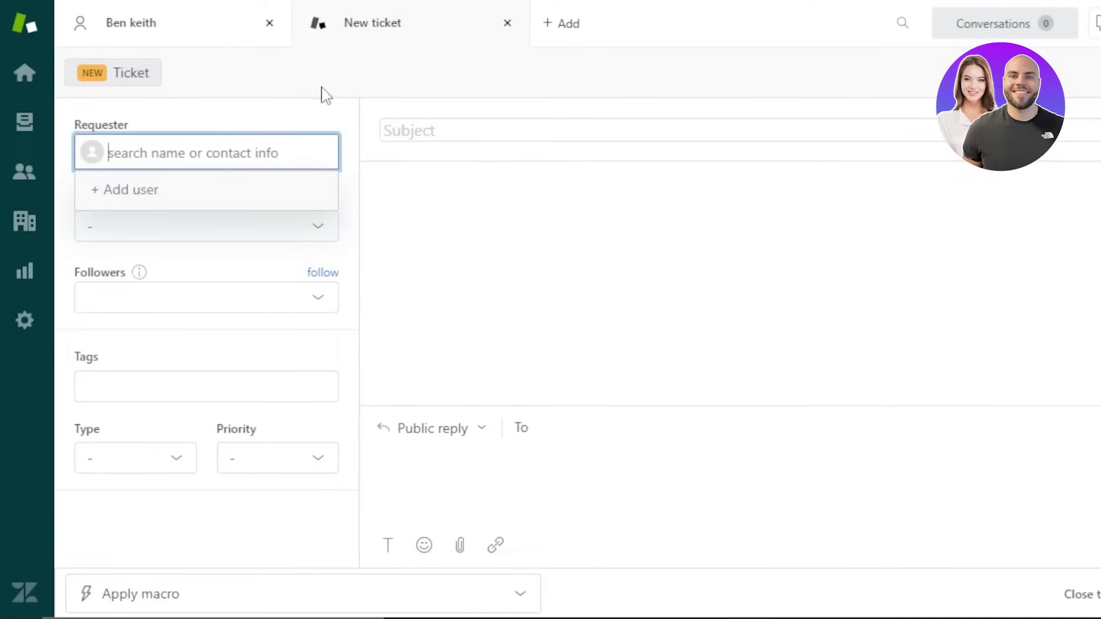
pyautogui.click(24, 170)
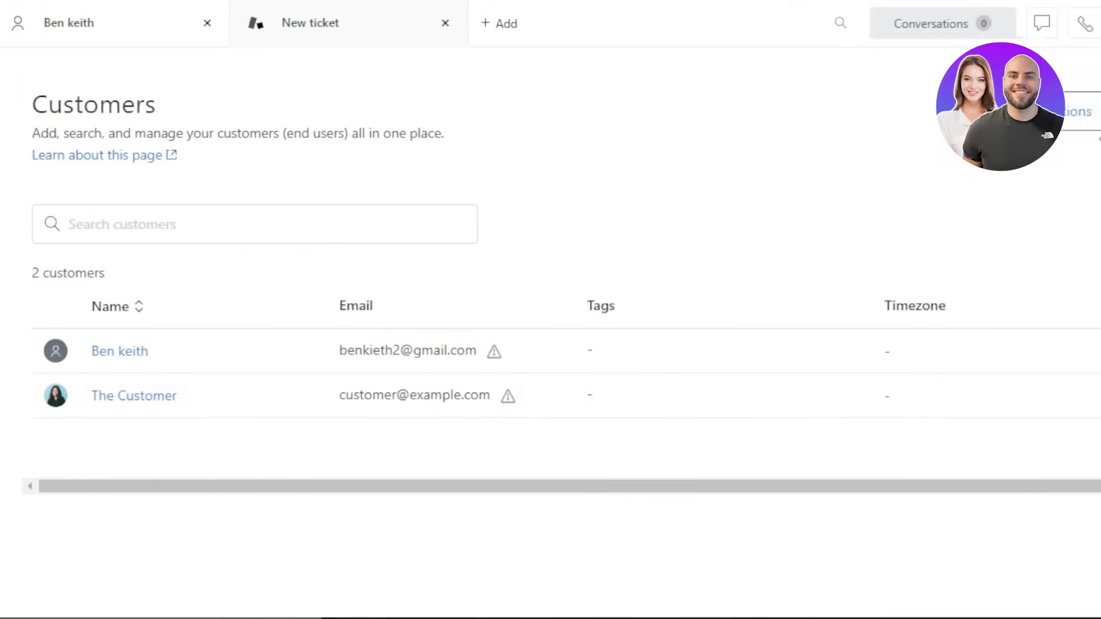
# - Review the customer bulk import and delete actions, then go to Organizations
pyautogui.click(912, 112)
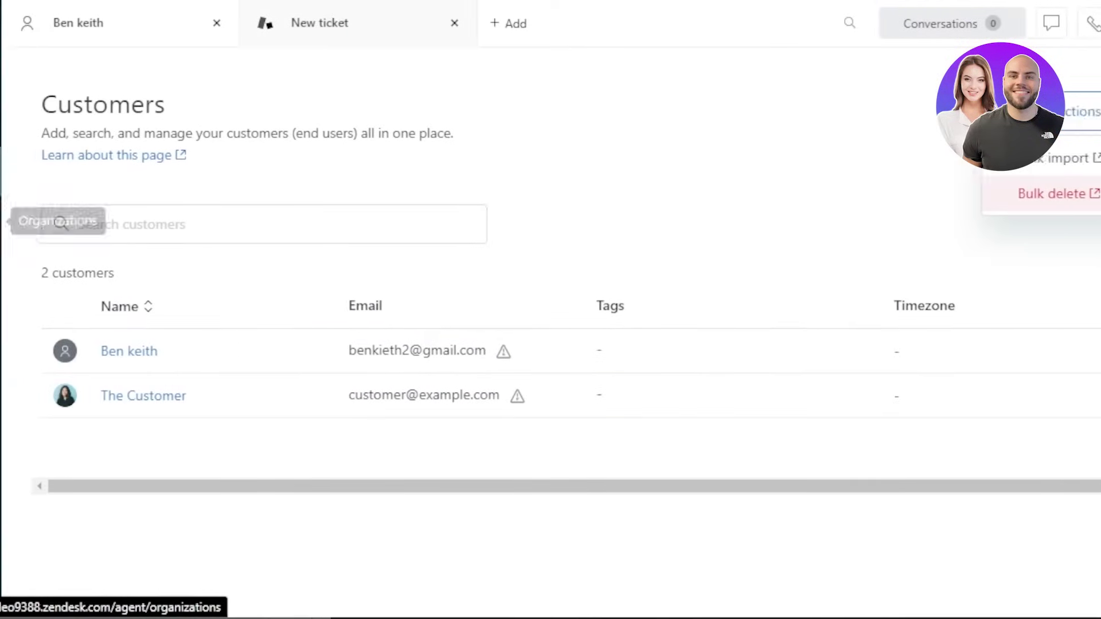
pyautogui.click(24, 229)
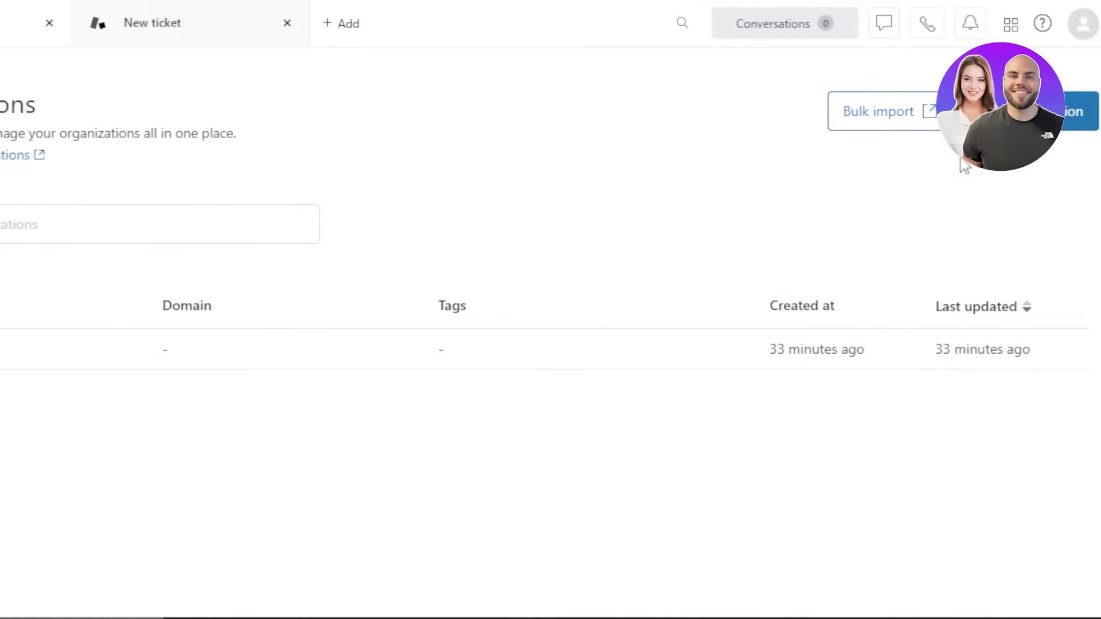
# - Add the organization CD.Inc with domain cd.inc and view its Users tab
pyautogui.click(1078, 119)
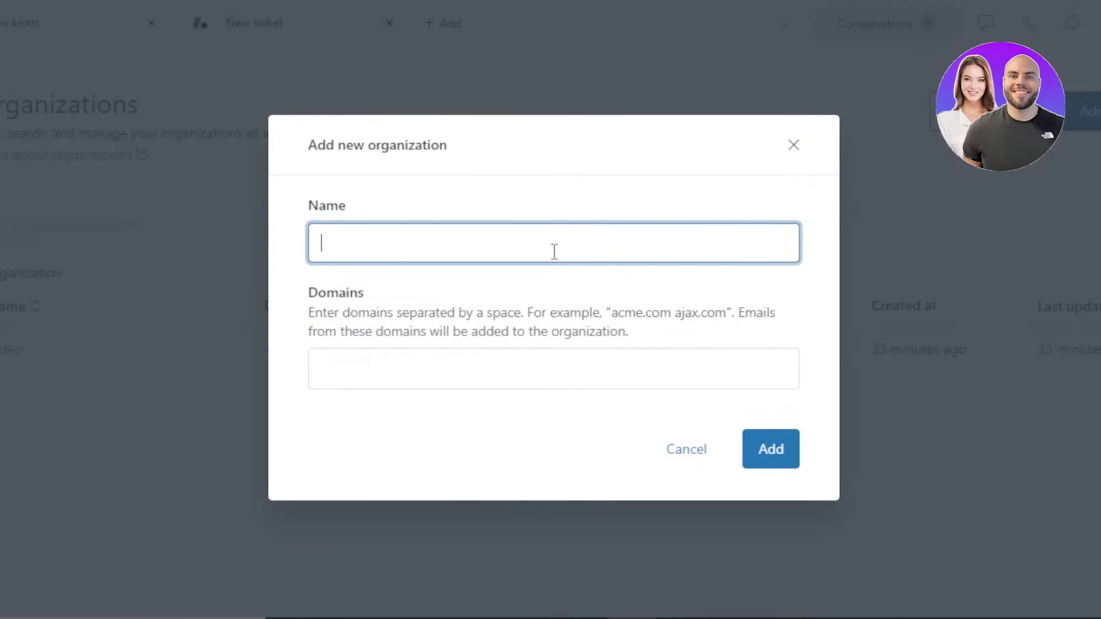
pyautogui.write('CD.Inc')
pyautogui.click(381, 390)
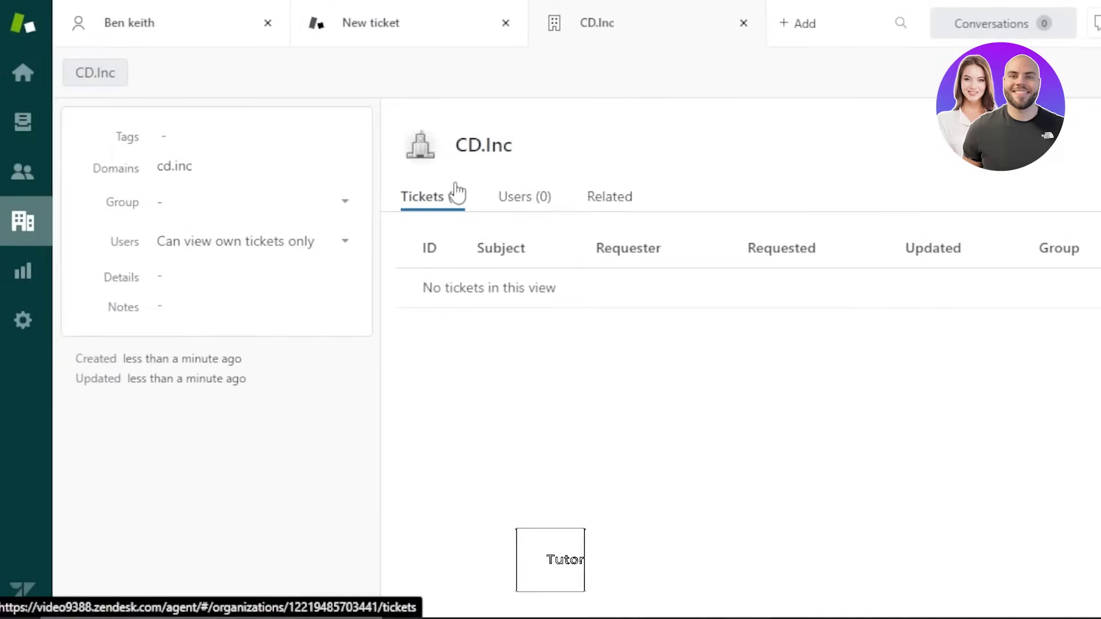
pyautogui.click(514, 201)
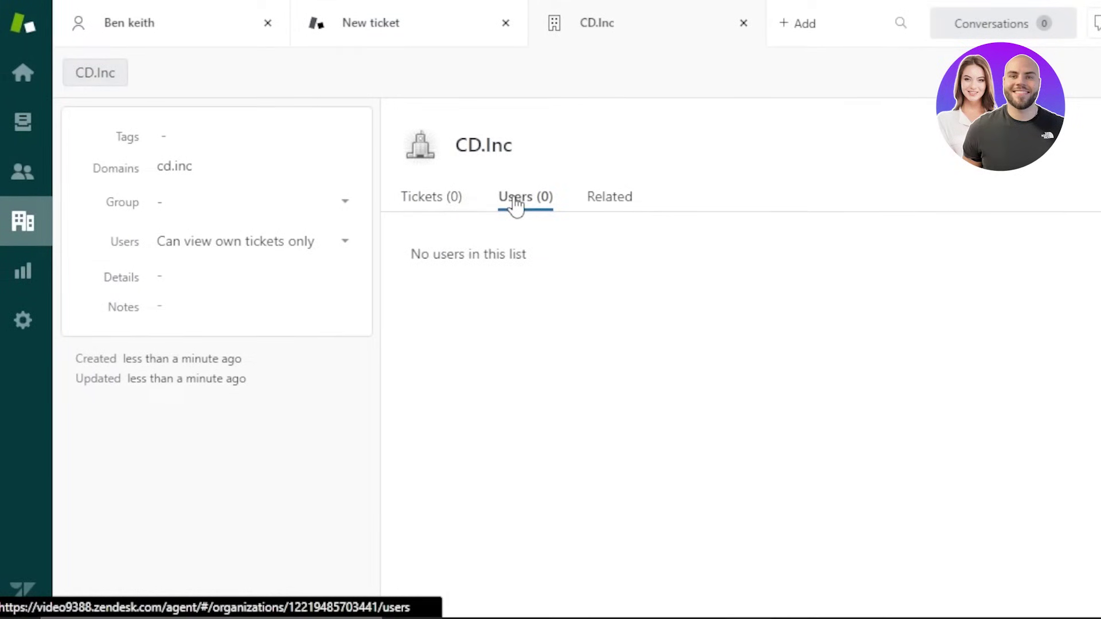
# - Switch between the customer's profile, the blank new ticket and the CD.Inc organization tabs
pyautogui.click(200, 32)
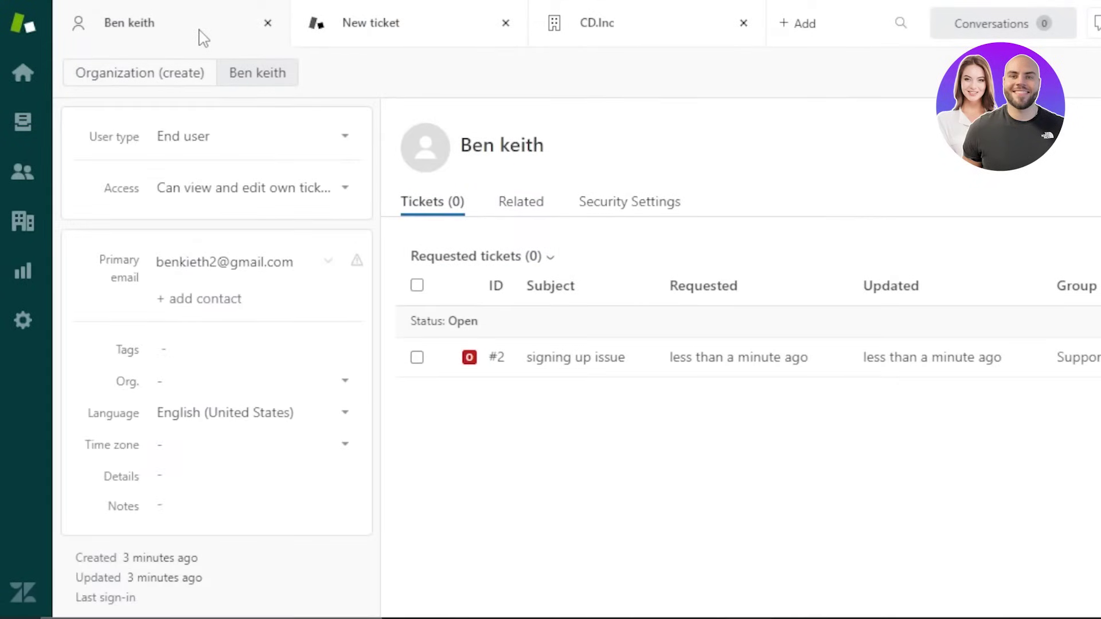
pyautogui.click(342, 29)
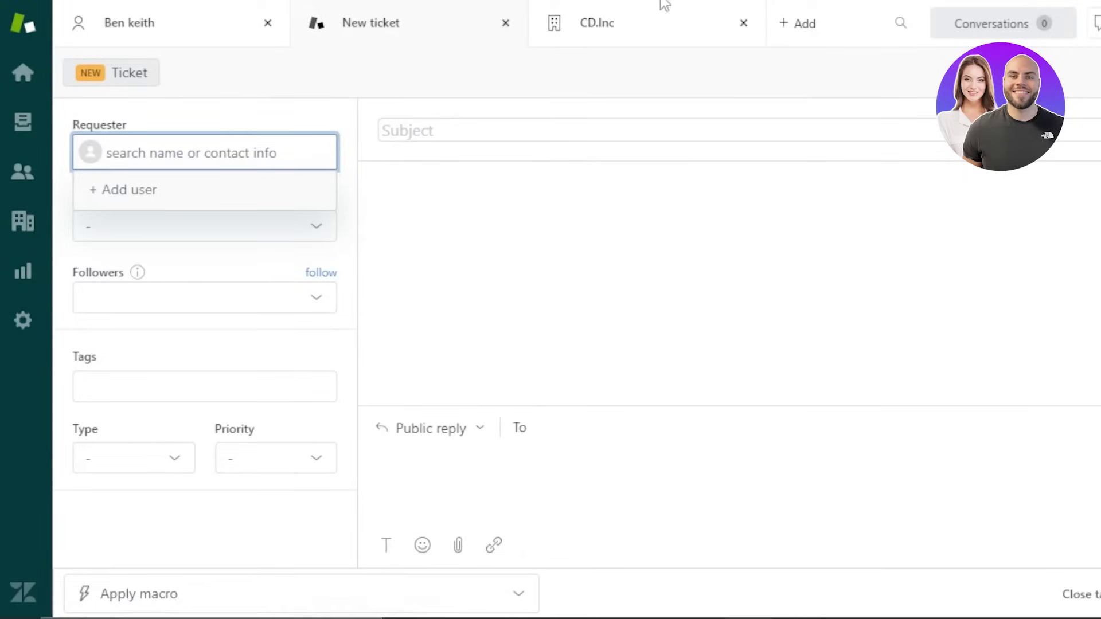
pyautogui.click(615, 29)
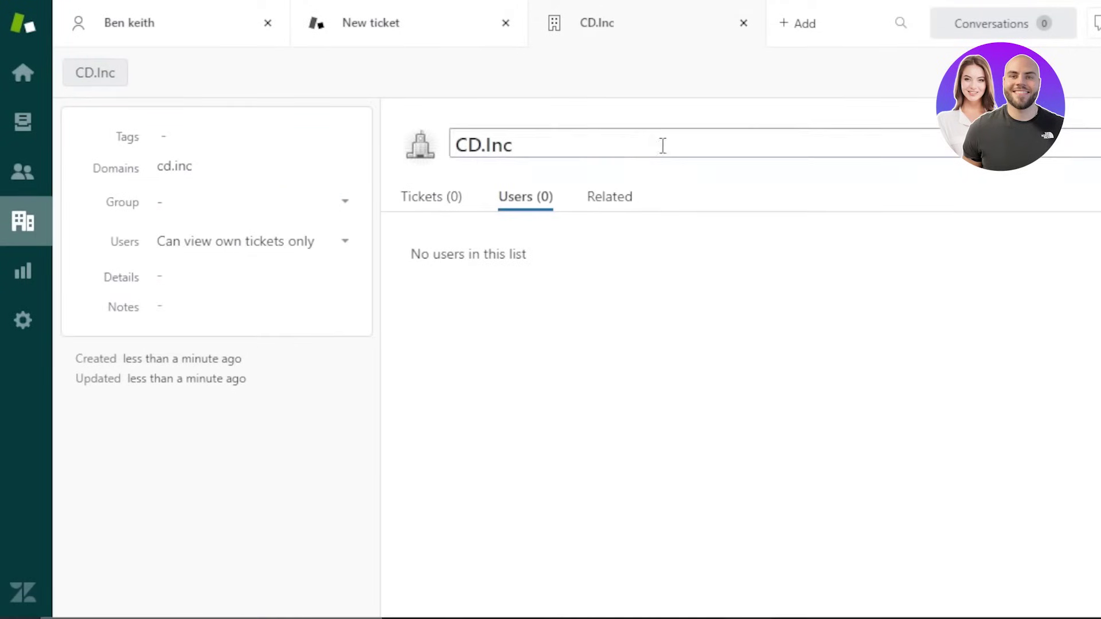
pyautogui.click(127, 32)
pyautogui.click(411, 13)
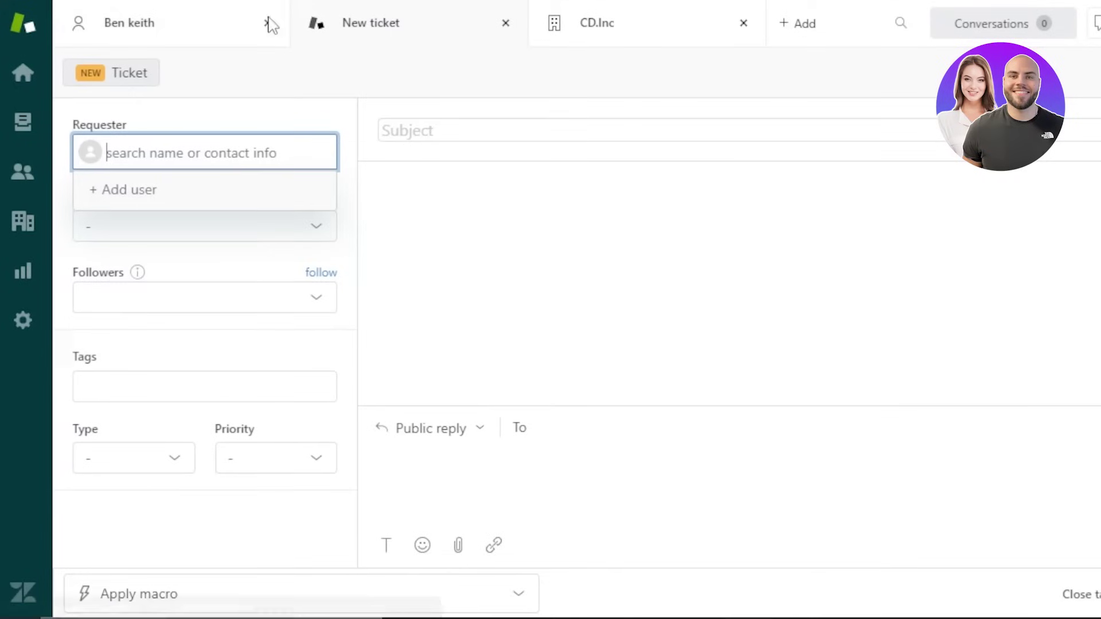
pyautogui.click(202, 23)
pyautogui.click(619, 43)
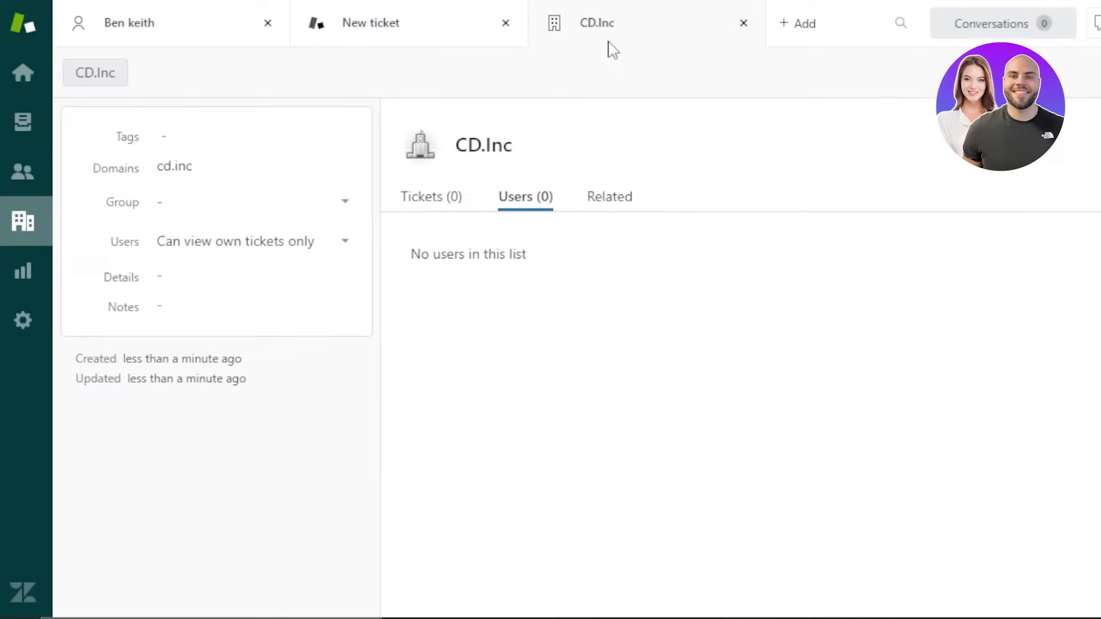
# - Confirm CD.Inc has no tickets or users yet, then go to Reporting
pyautogui.click(447, 204)
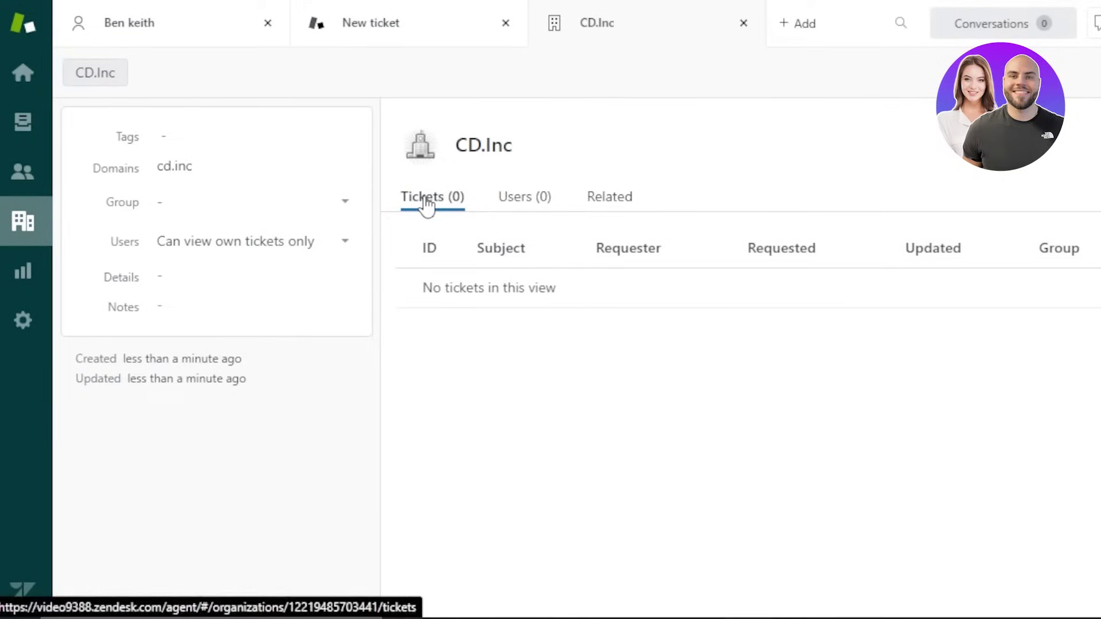
pyautogui.click(519, 209)
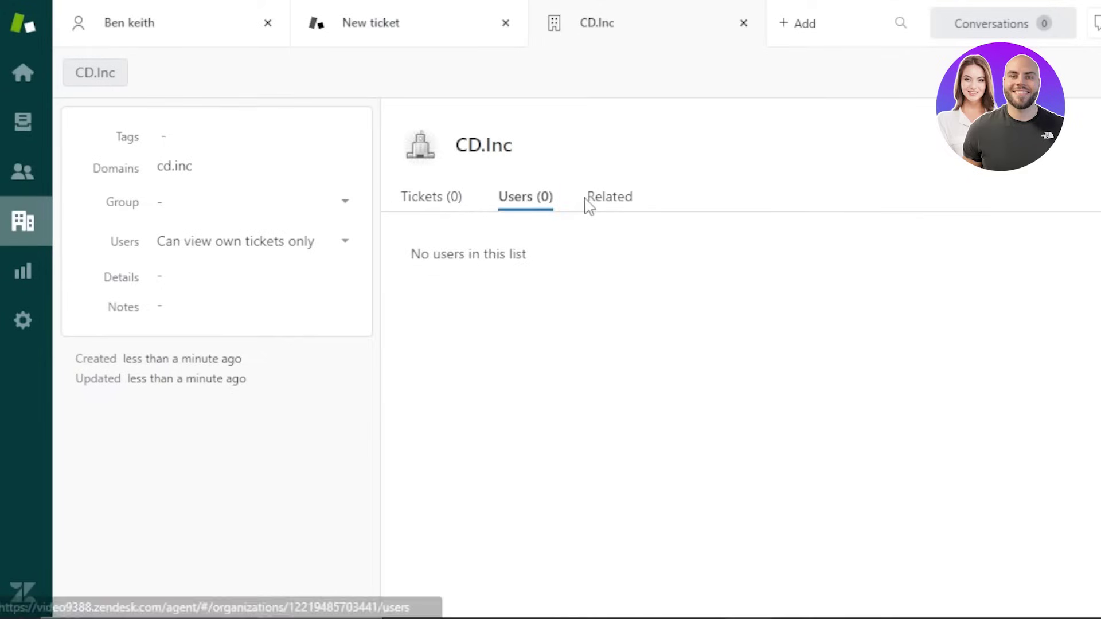
pyautogui.click(28, 274)
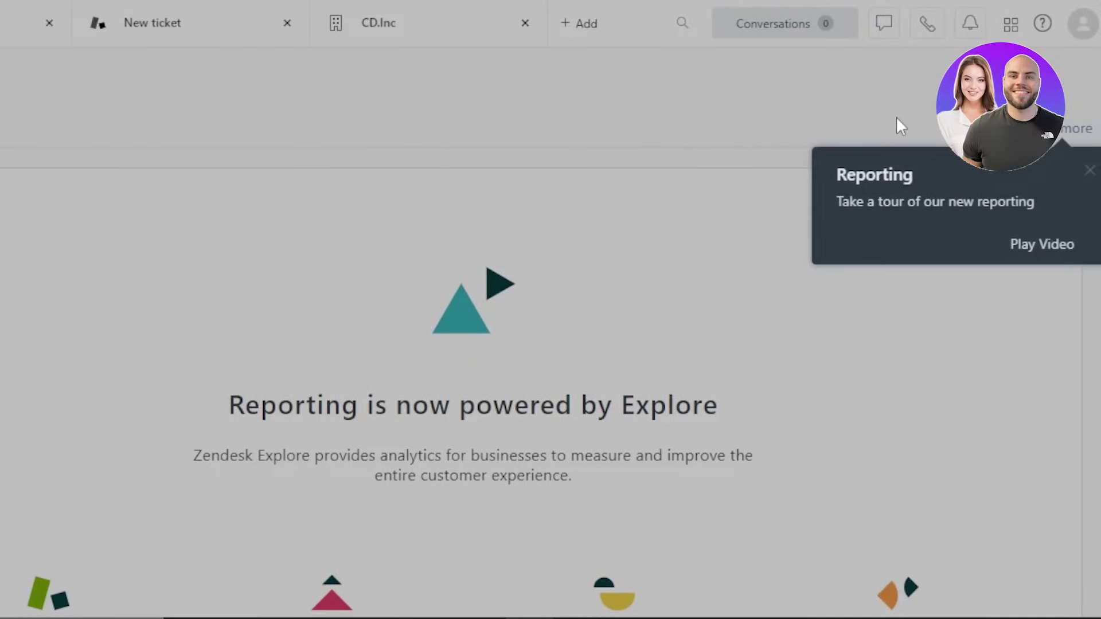
# - Dismiss the reporting tour and bring up the Talk live dashboard
pyautogui.click(1050, 244)
pyautogui.scroll(-5, 114, 374)
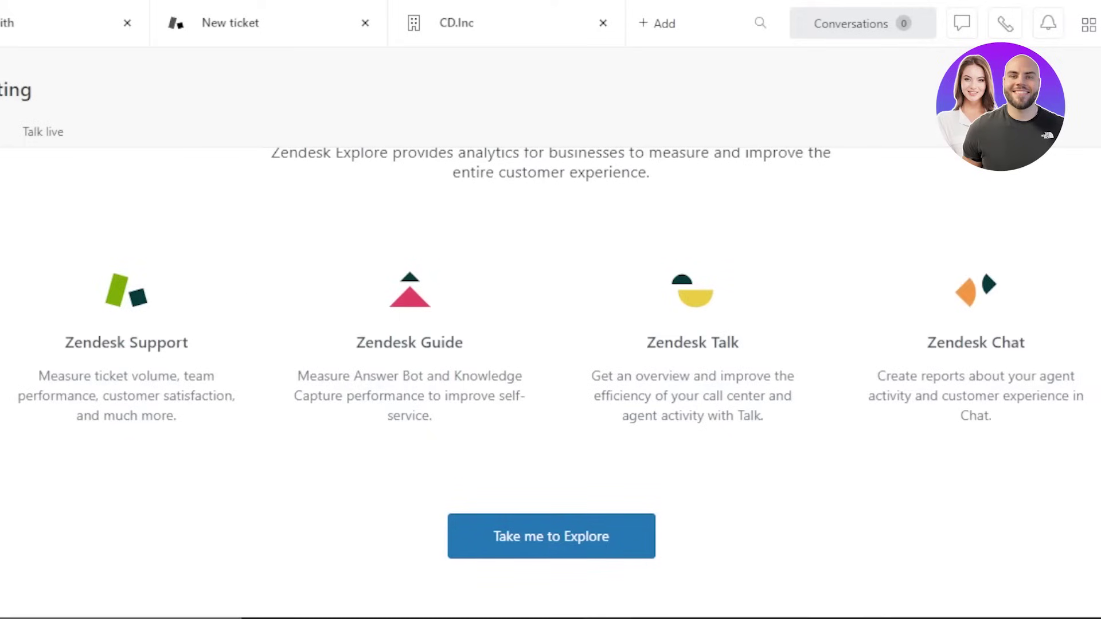
pyautogui.click(42, 139)
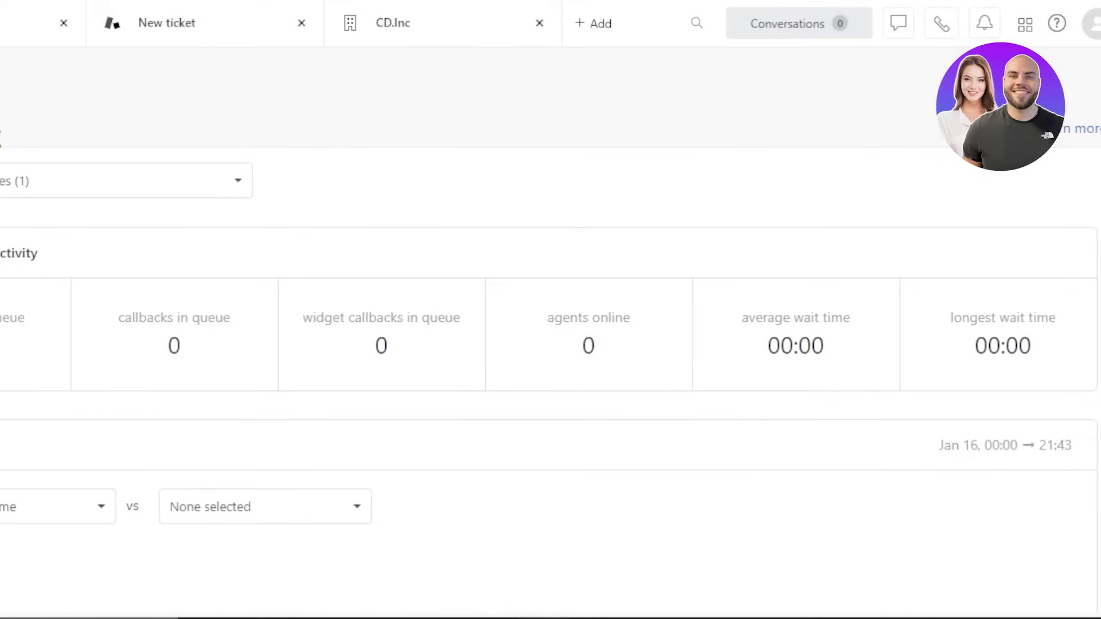
# - Scroll through the Talk live call statistics, then go to the Admin settings
pyautogui.scroll(-6, 551, 401)
pyautogui.scroll(2, 550, 402)
pyautogui.scroll(-4, 551, 402)
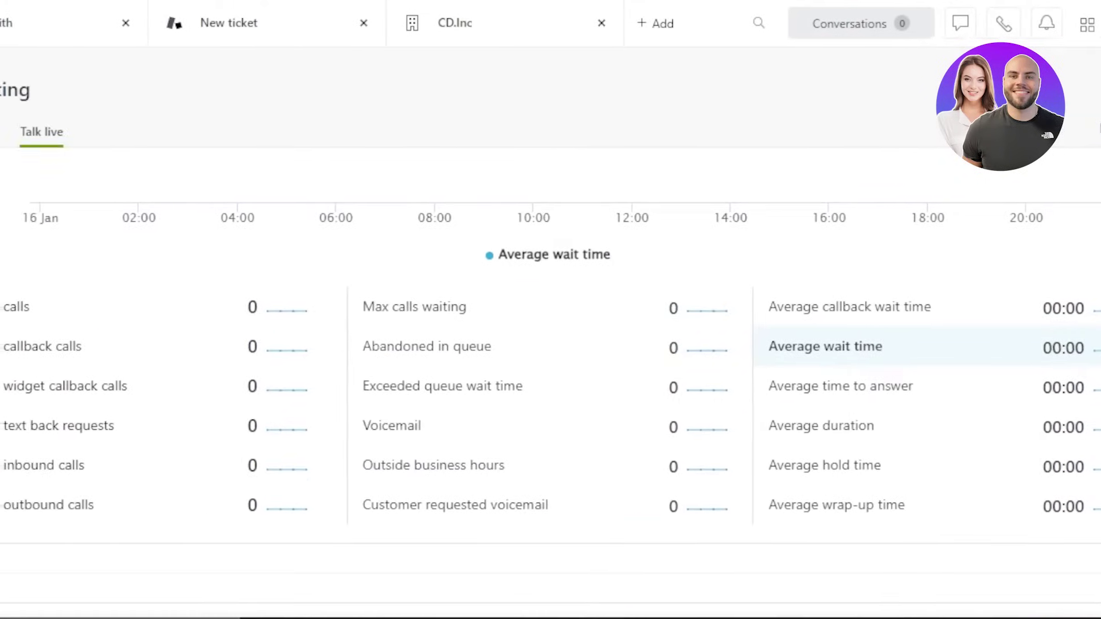
pyautogui.scroll(-4, 550, 373)
pyautogui.scroll(5, 551, 373)
pyautogui.scroll(-3, 550, 373)
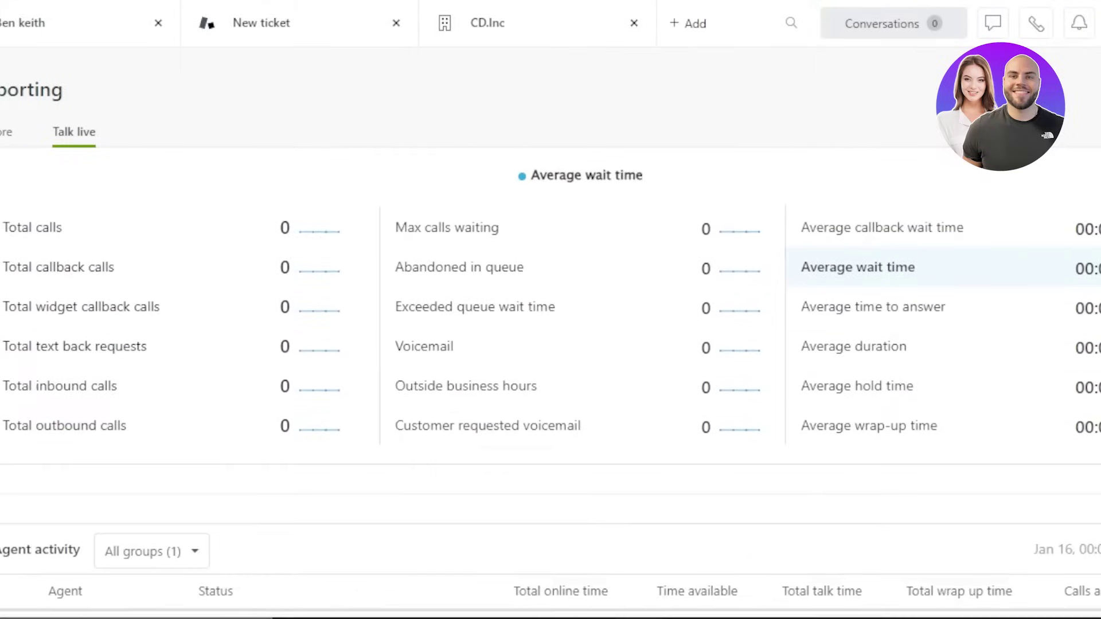
pyautogui.scroll(3, 551, 387)
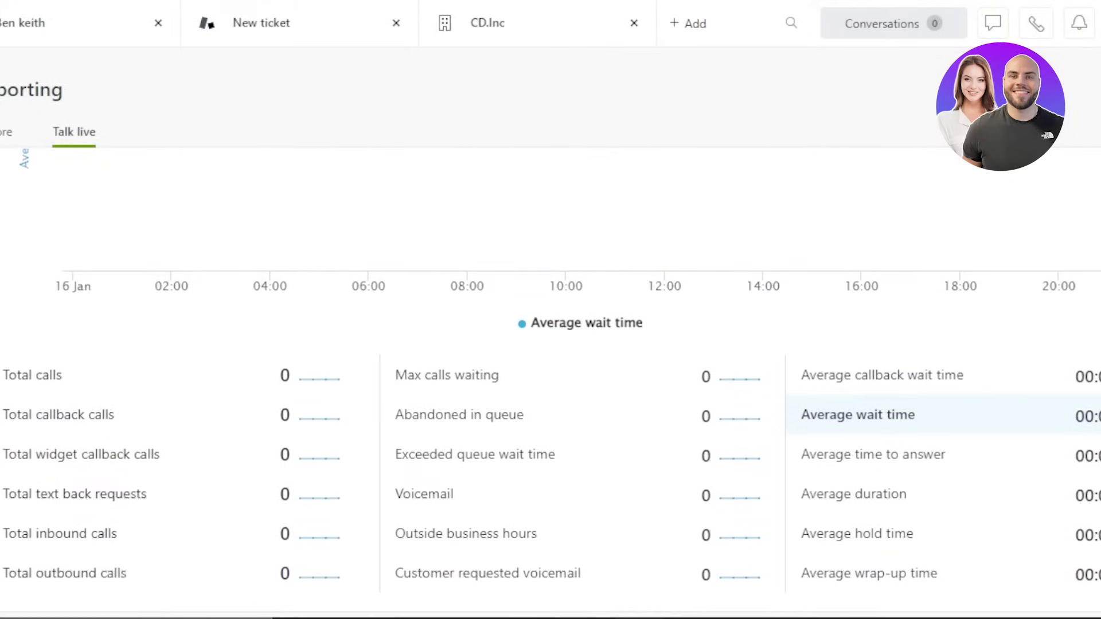
pyautogui.scroll(-7, 551, 388)
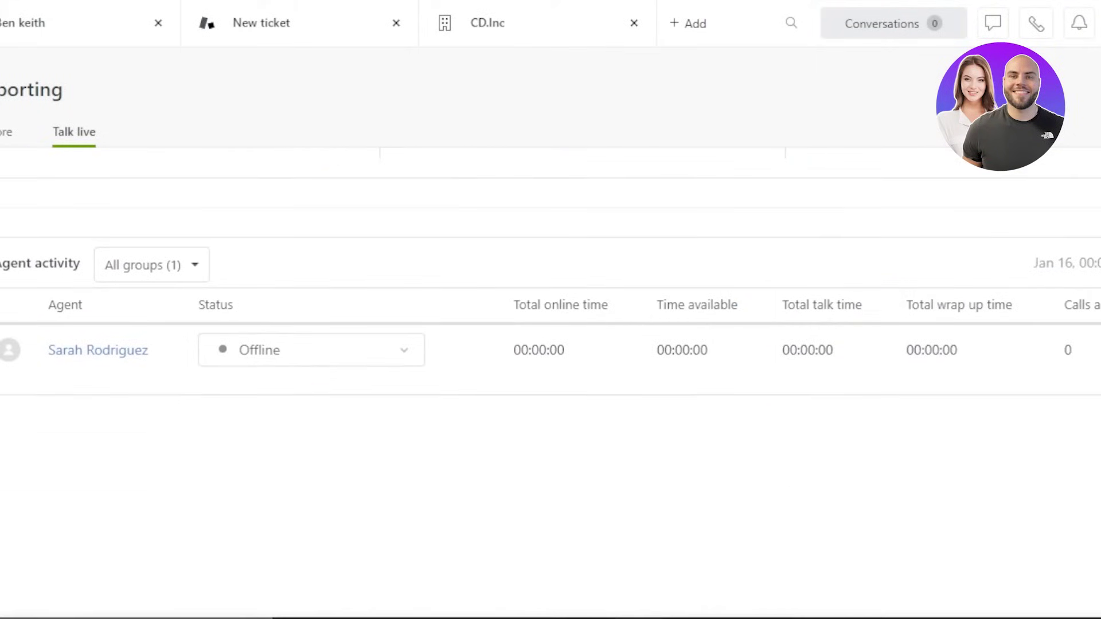
pyautogui.scroll(9, 551, 309)
pyautogui.scroll(-3, 551, 310)
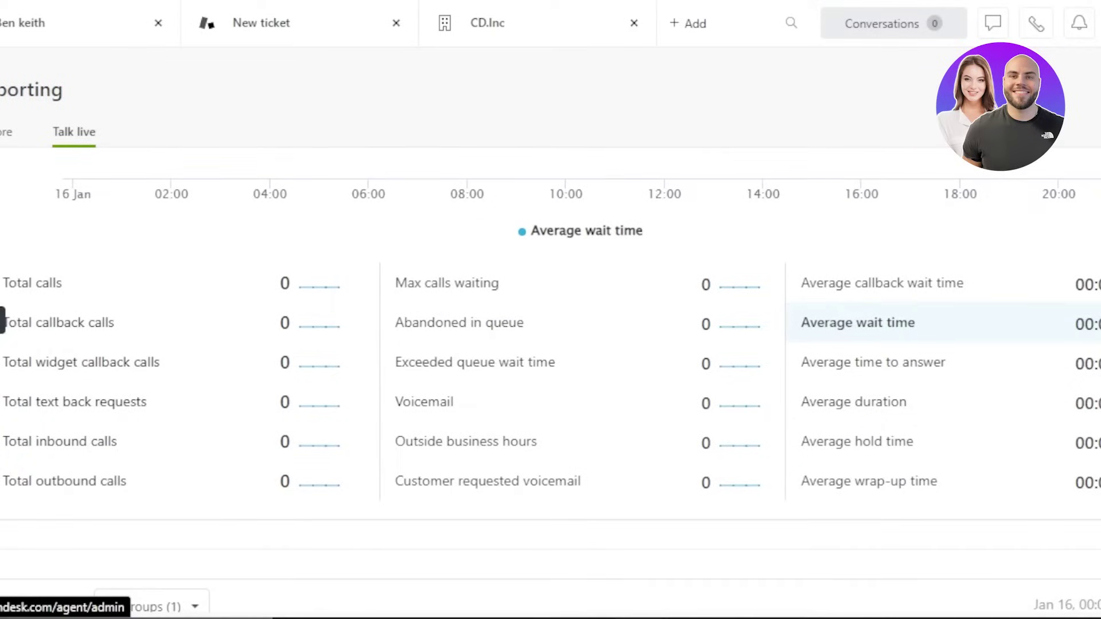
pyautogui.click(21, 320)
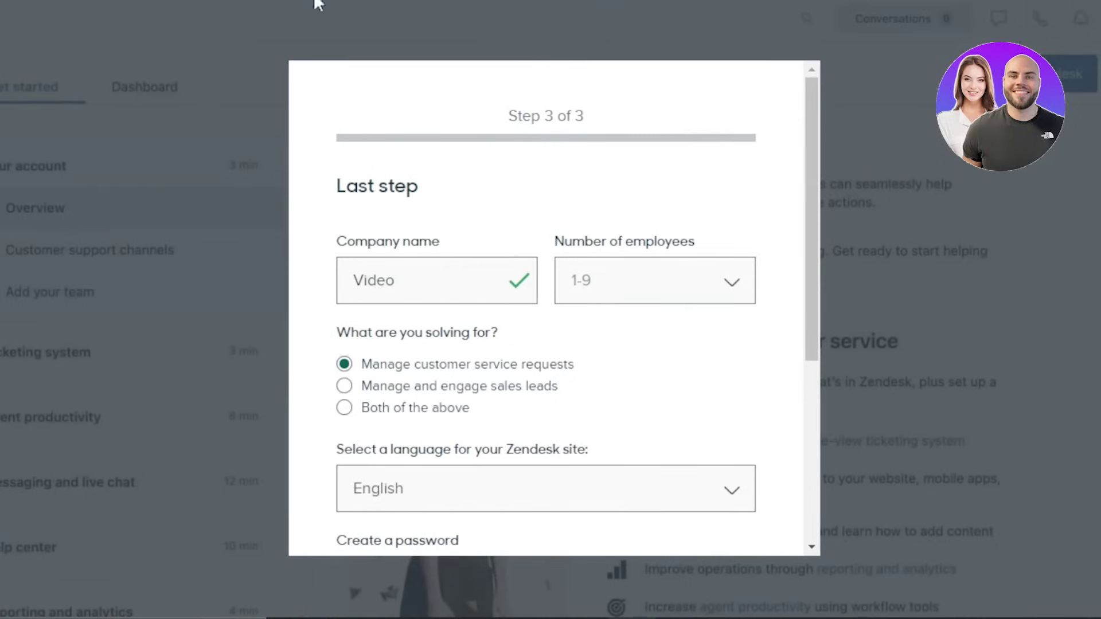
# - Dismiss the setup dialog so the Admin Center home with its settings categories shows
pyautogui.click(865, 35)
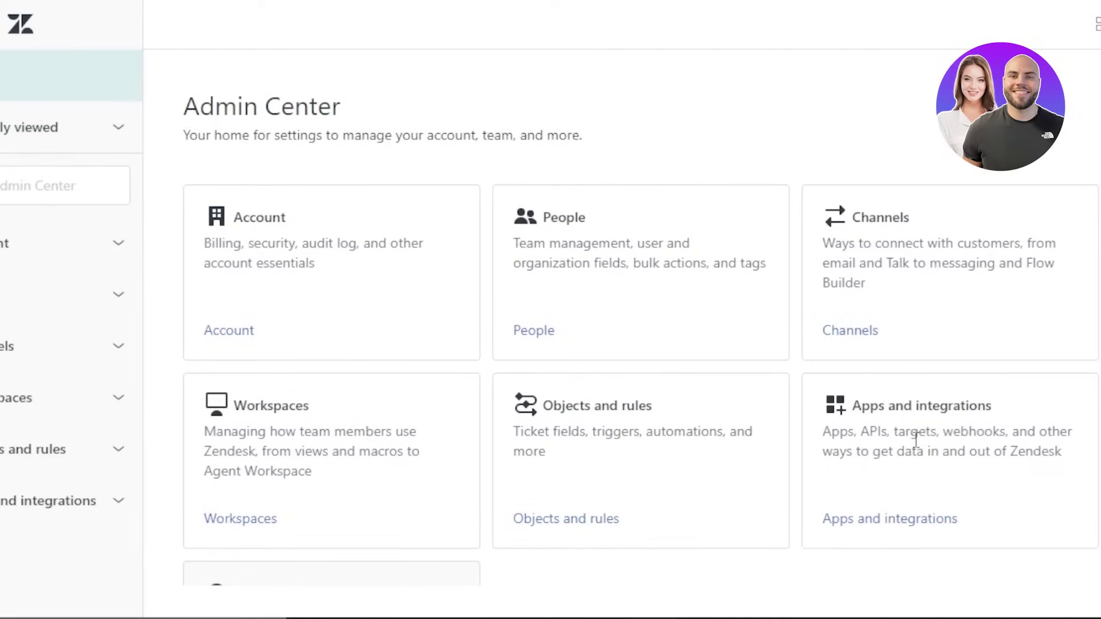
pyautogui.click(898, 518)
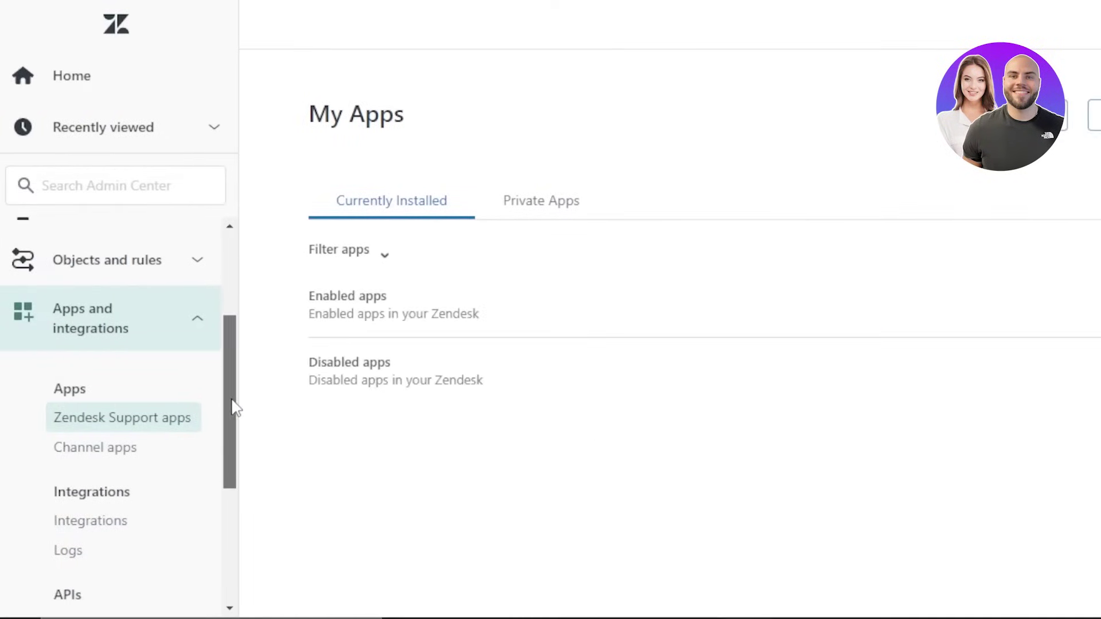
pyautogui.scroll(3, 235, 344)
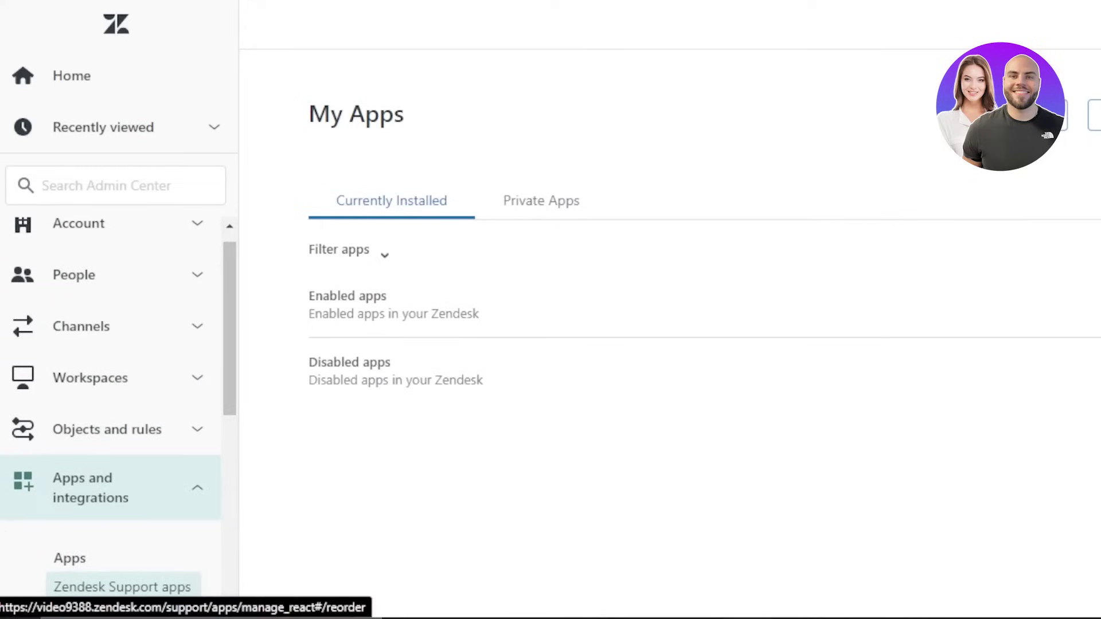
pyautogui.scroll(-4, 721, 252)
pyautogui.scroll(4, 738, 172)
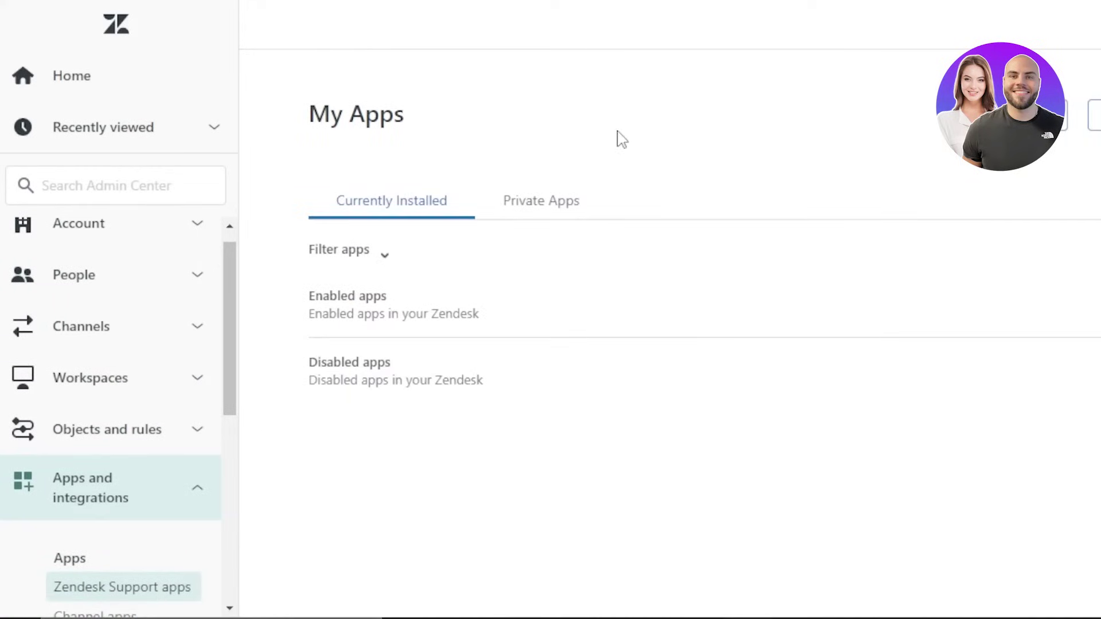
pyautogui.moveTo(230, 281); pyautogui.dragTo(223, 240)
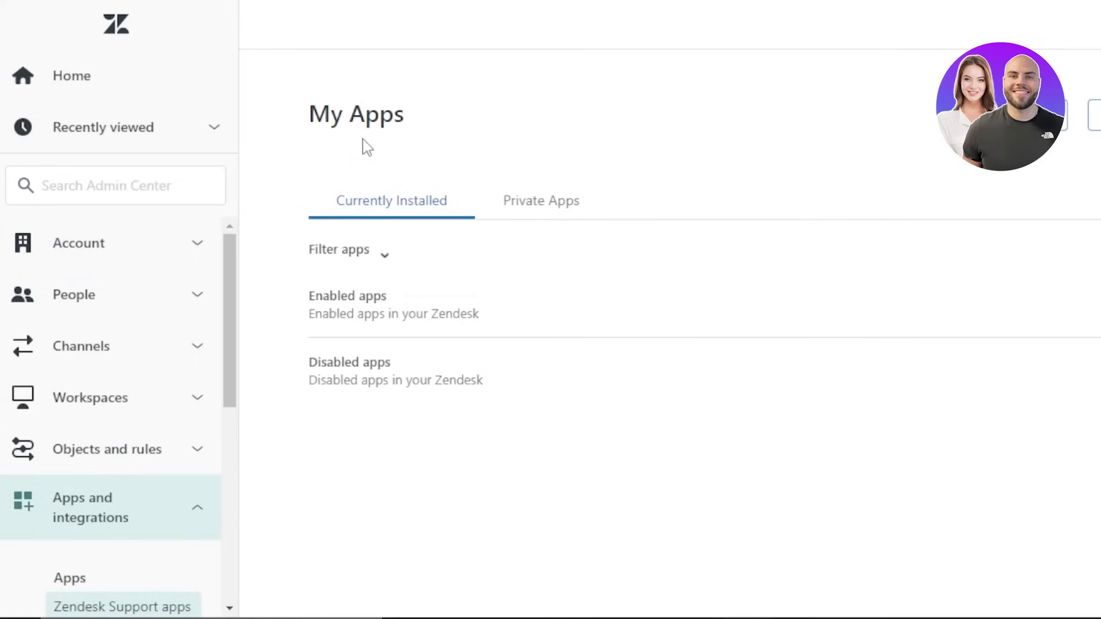
pyautogui.click(117, 408)
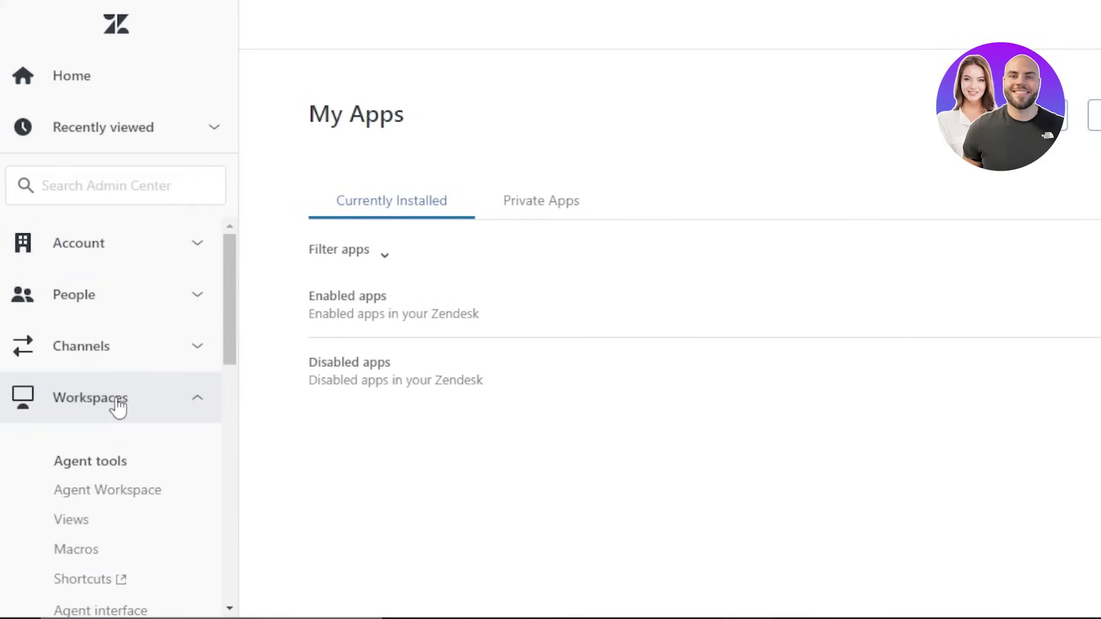
pyautogui.moveTo(234, 322); pyautogui.dragTo(234, 370)
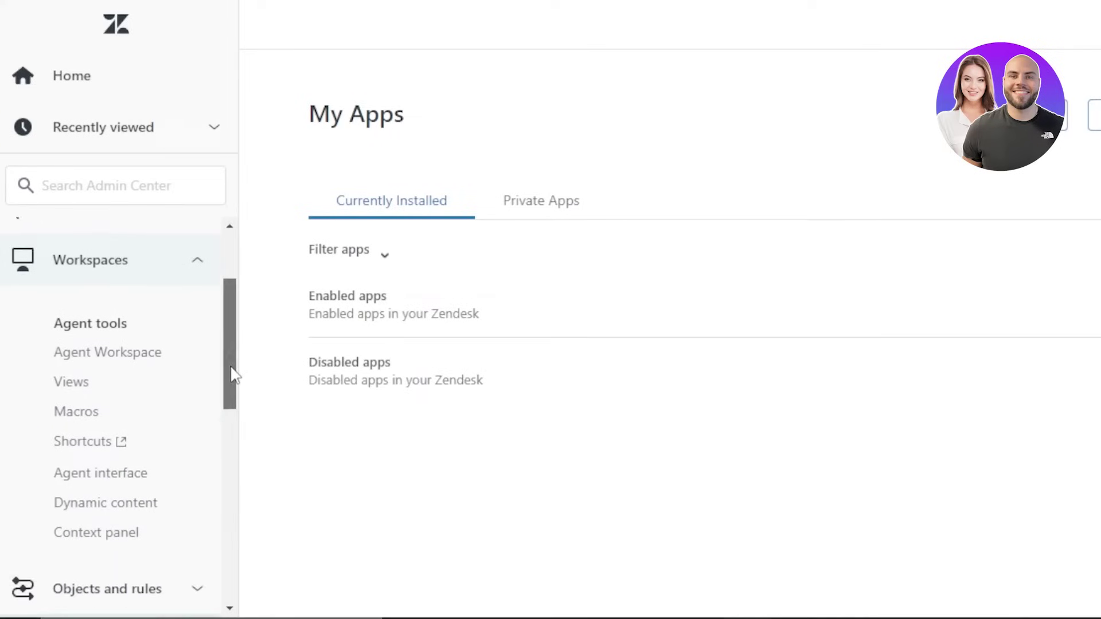
pyautogui.click(112, 351)
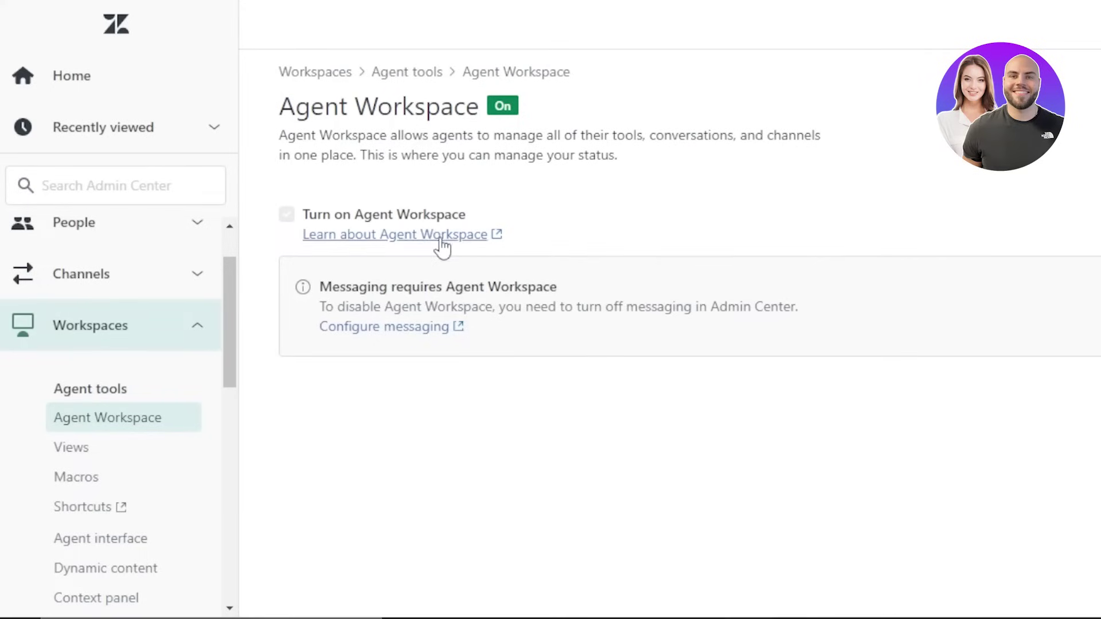
pyautogui.scroll(2, 220, 235)
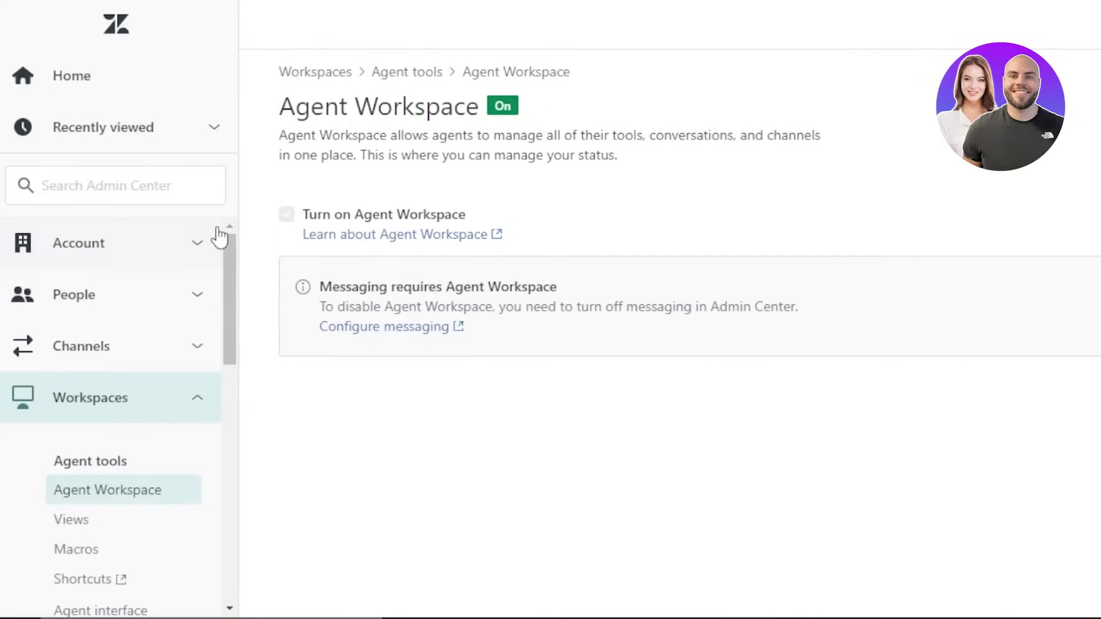
pyautogui.click(59, 86)
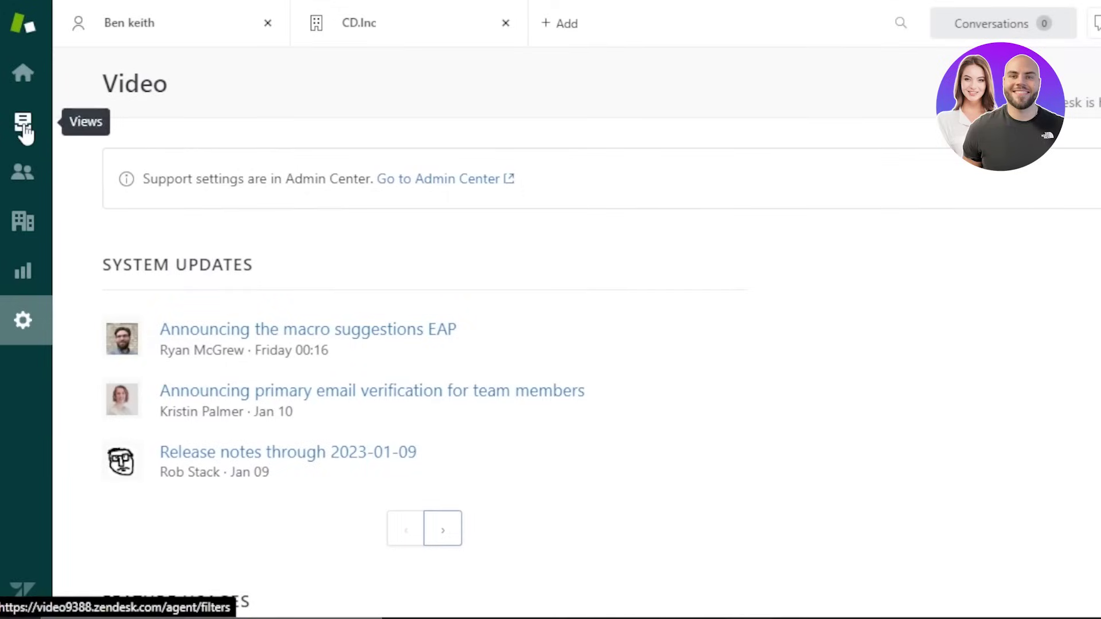
# - Show Your unsolved tickets, check its Actions menu, and select the 'signing up issue' ticket
pyautogui.click(24, 132)
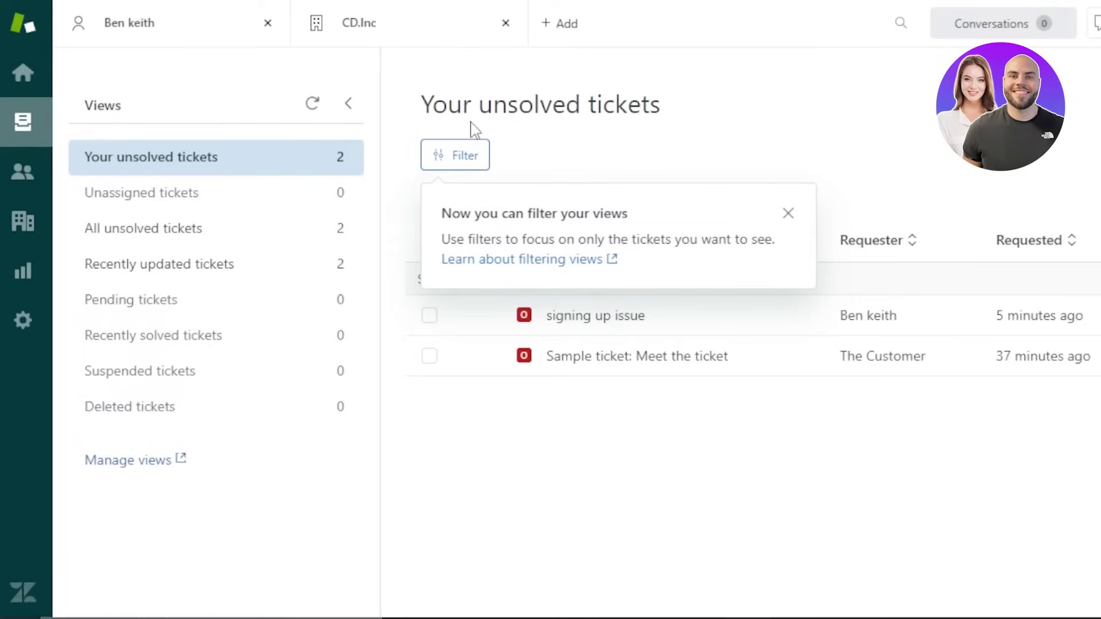
pyautogui.press('Escape')
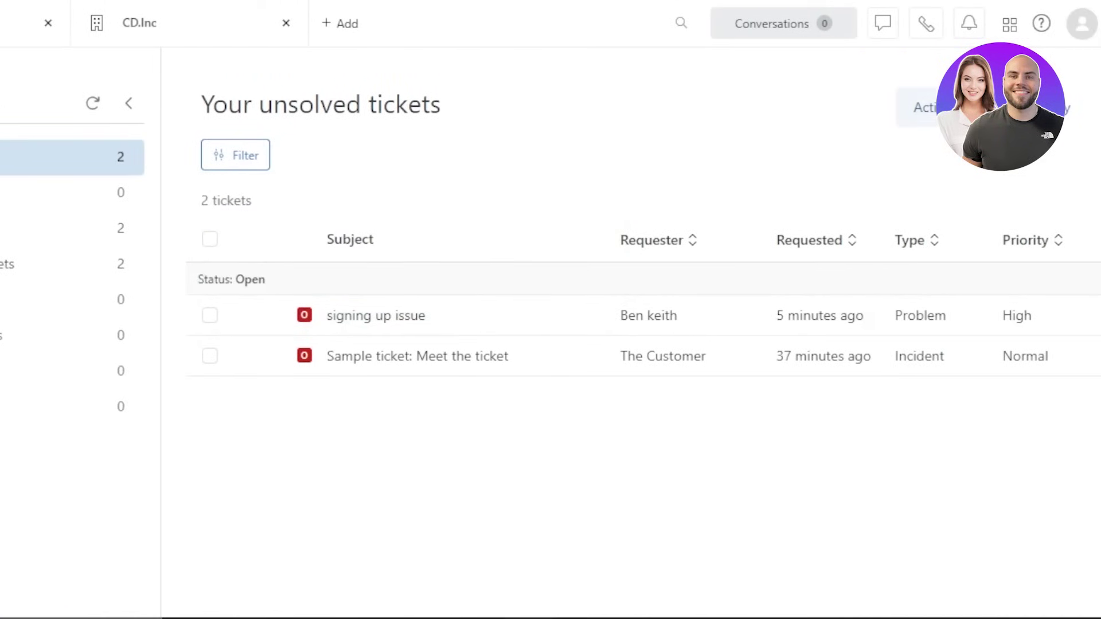
pyautogui.click(926, 107)
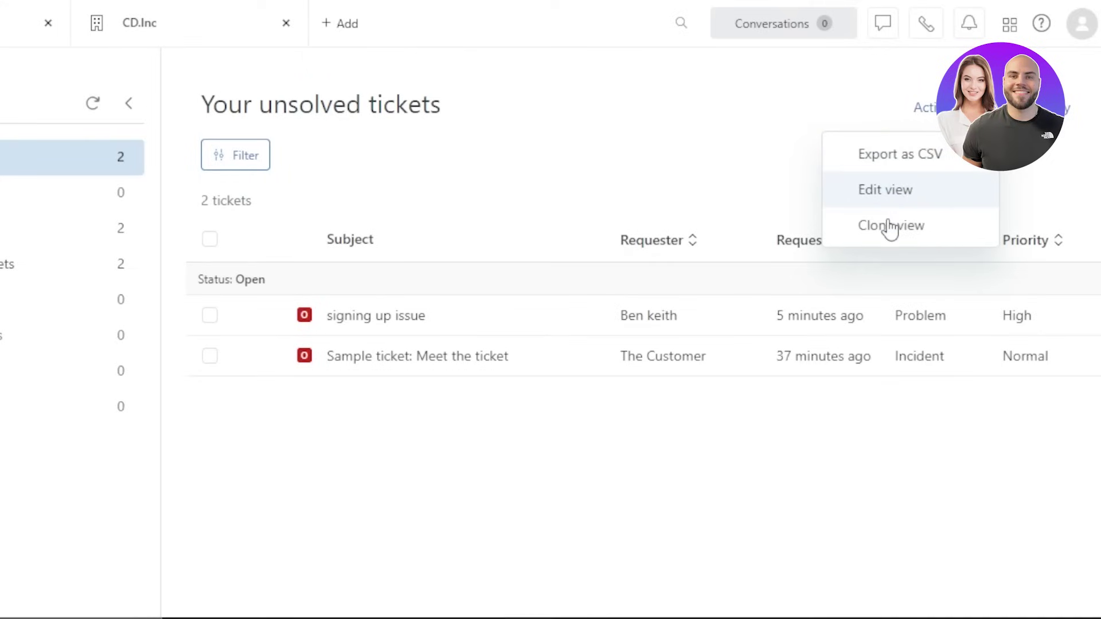
pyautogui.click(646, 521)
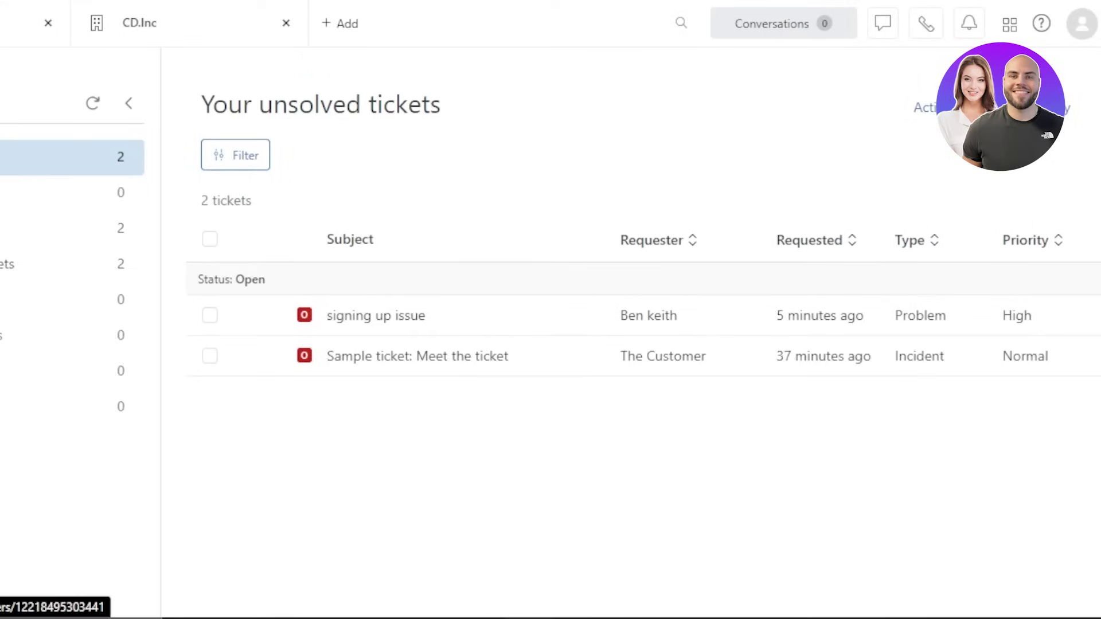
pyautogui.moveTo(426, 337)
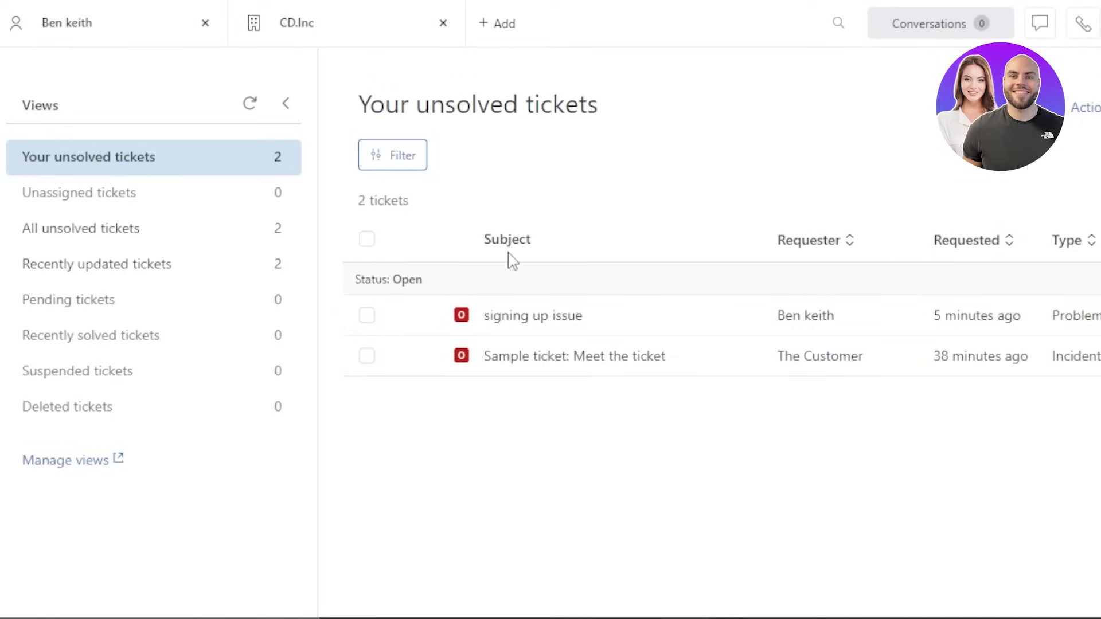
pyautogui.click(367, 317)
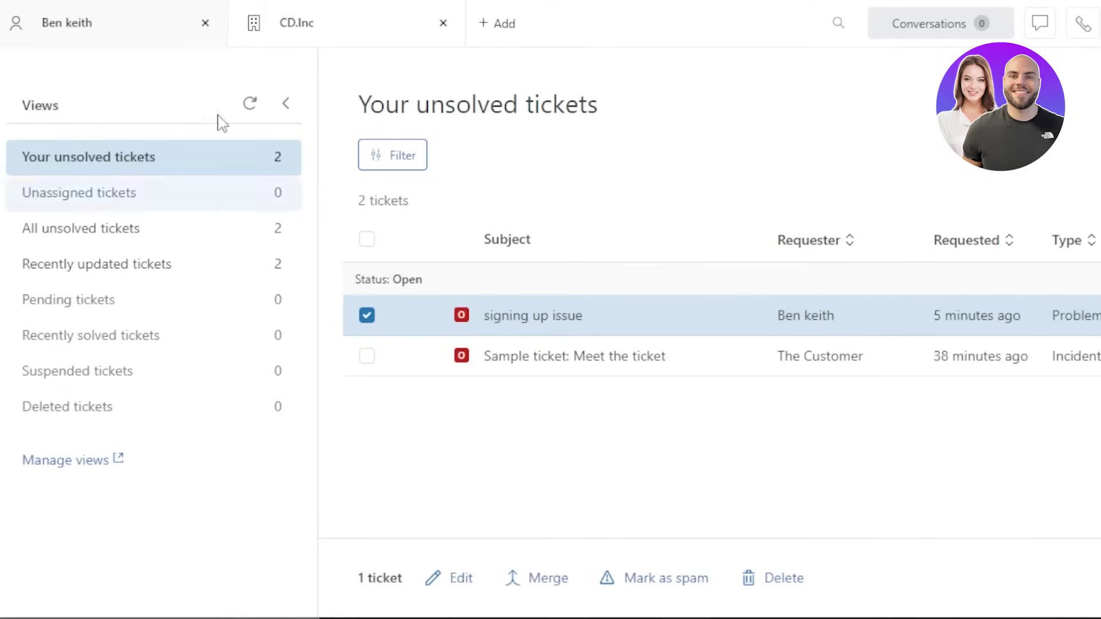
# - Look over the CD.Inc organization tab, then return to the customer's user profile
pyautogui.click(113, 39)
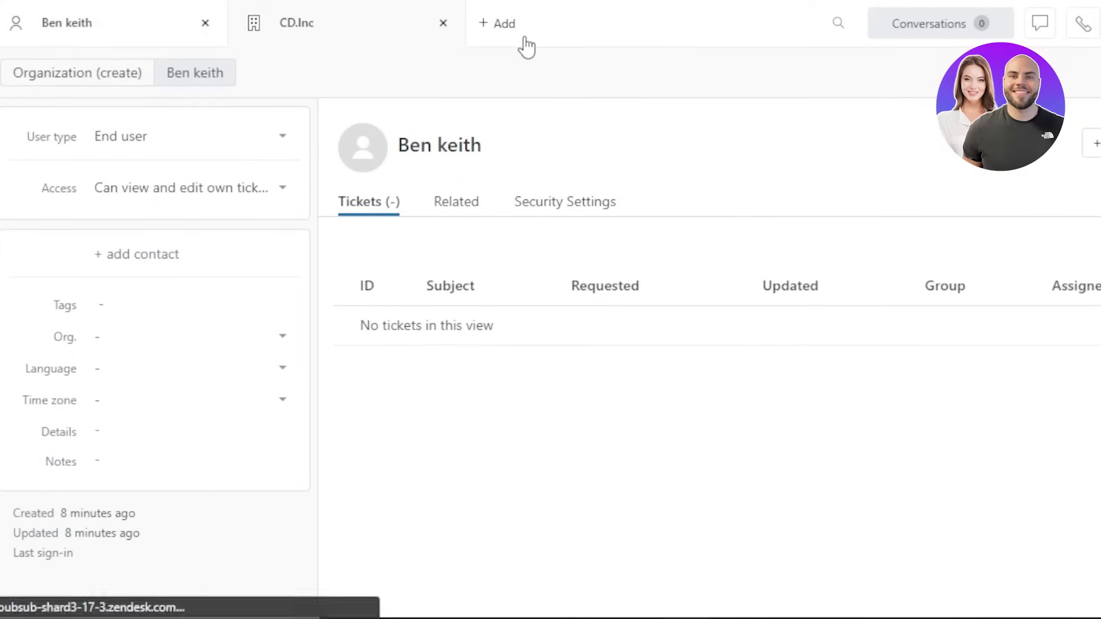
pyautogui.click(367, 34)
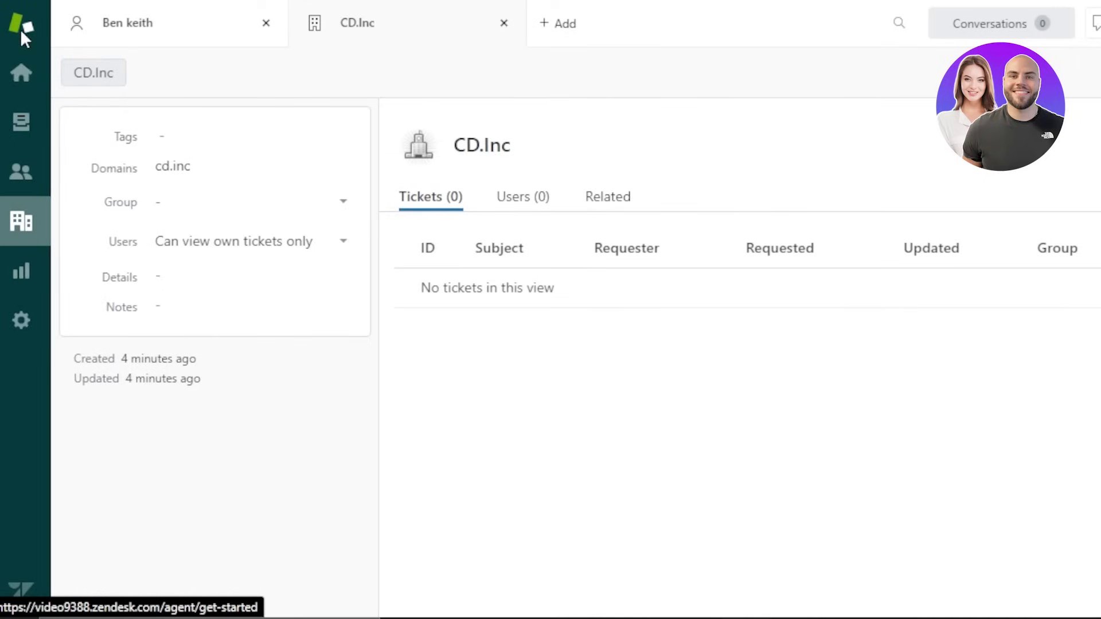
pyautogui.click(184, 31)
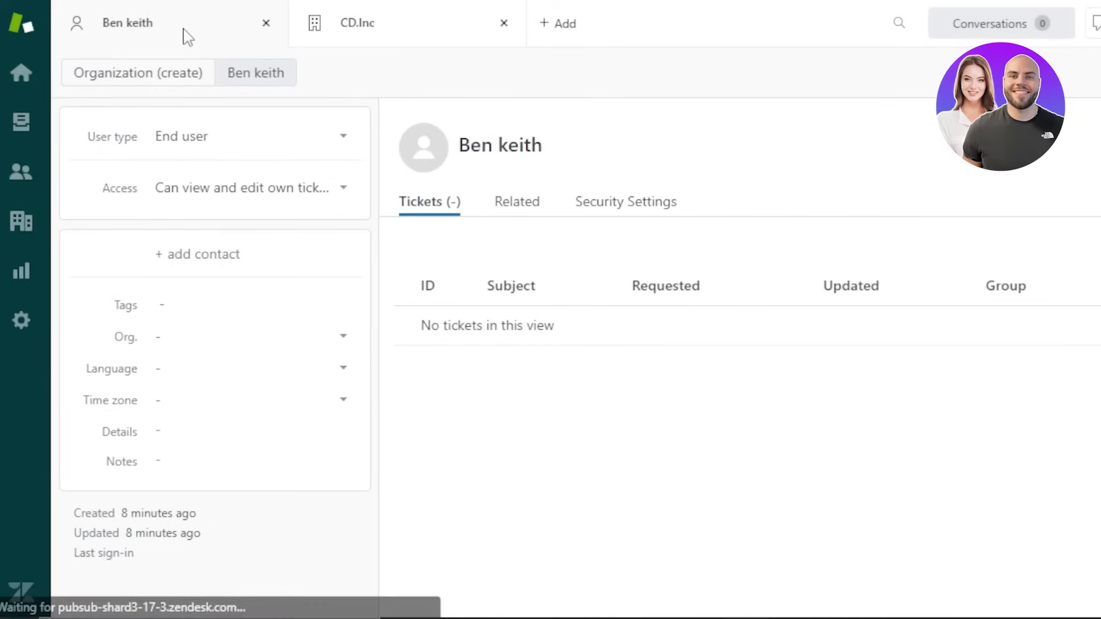